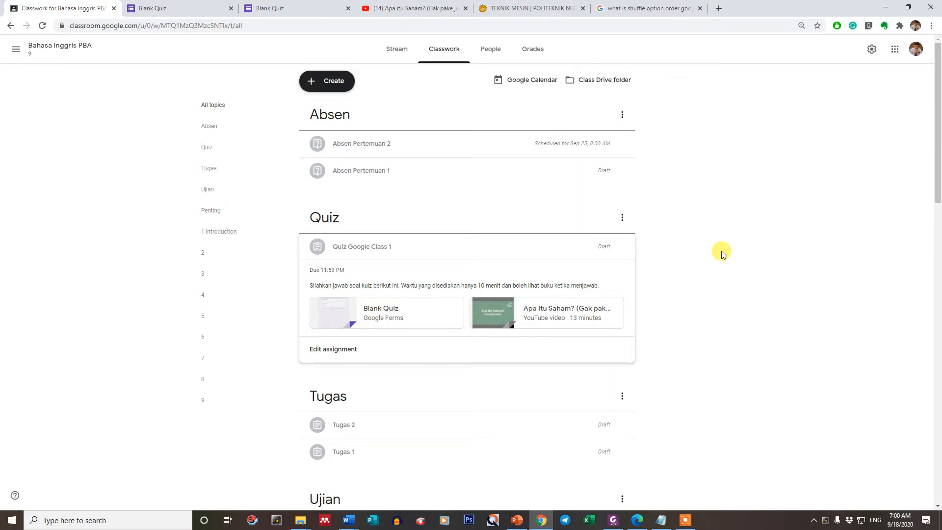
scroll(721, 252, "down", 1)
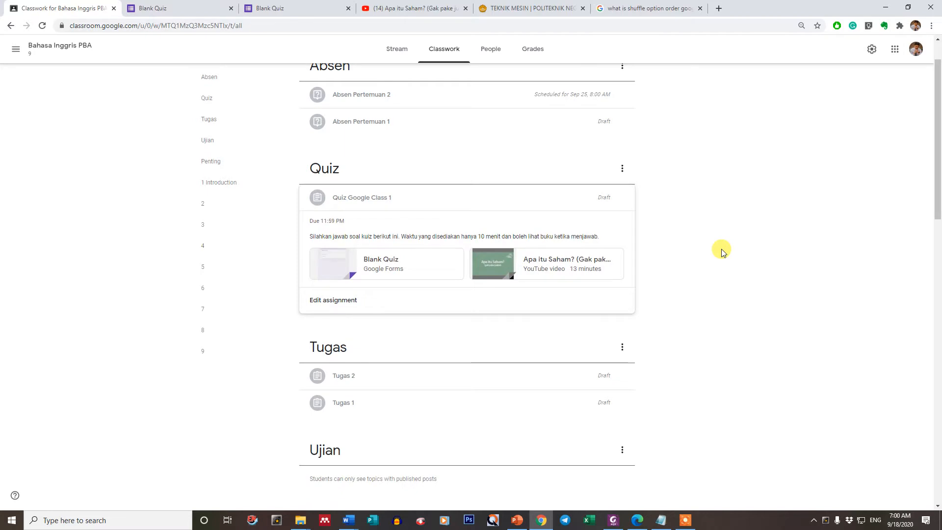
scroll(721, 253, "up", 1)
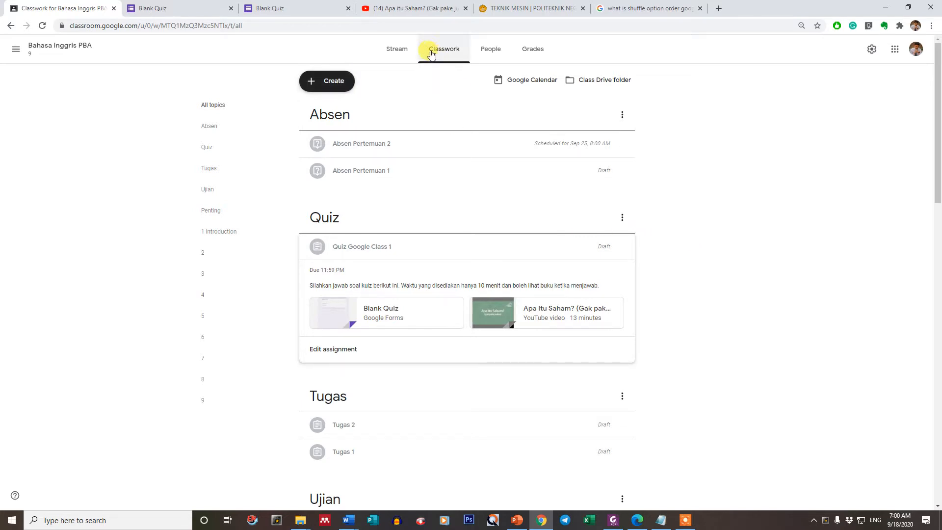
left_click(402, 53)
left_click(438, 55)
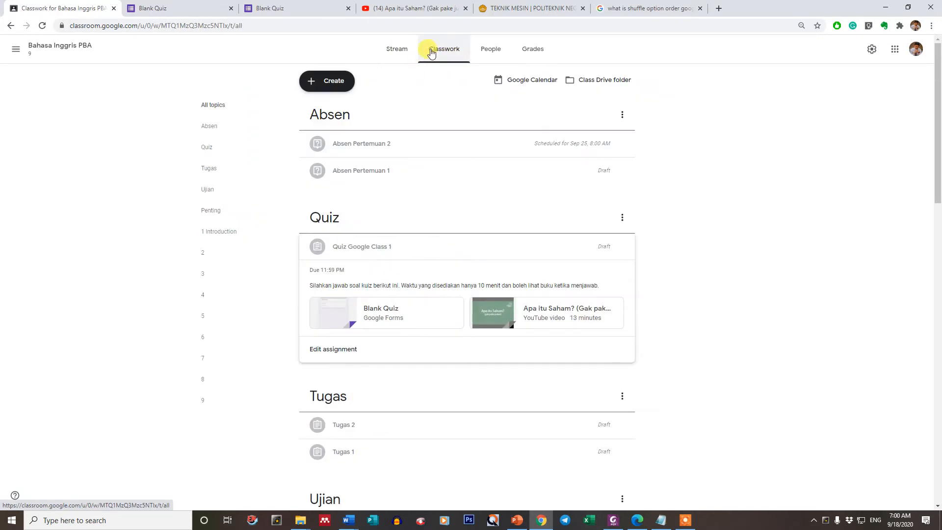
left_click(404, 49)
left_click(438, 52)
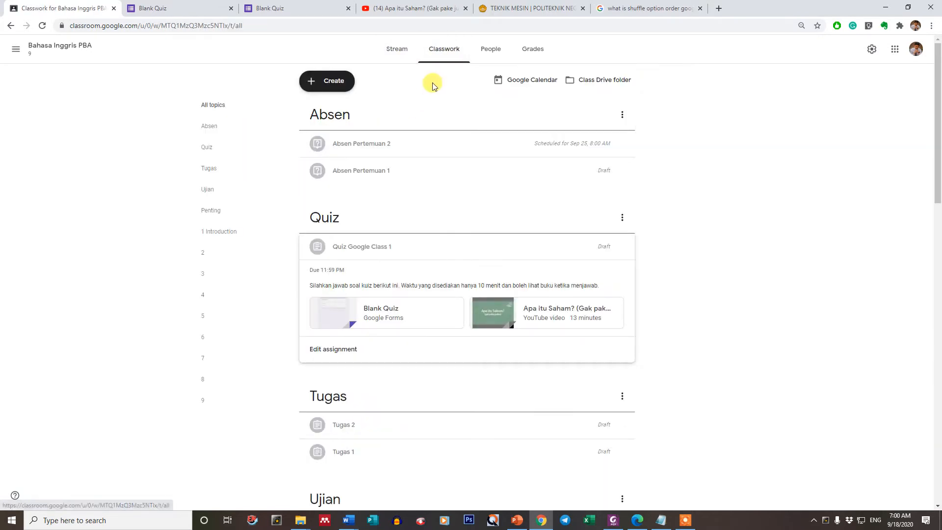
Step: Create a new quiz assignment for the class and title it "Quiz 2"
left_click(332, 85)
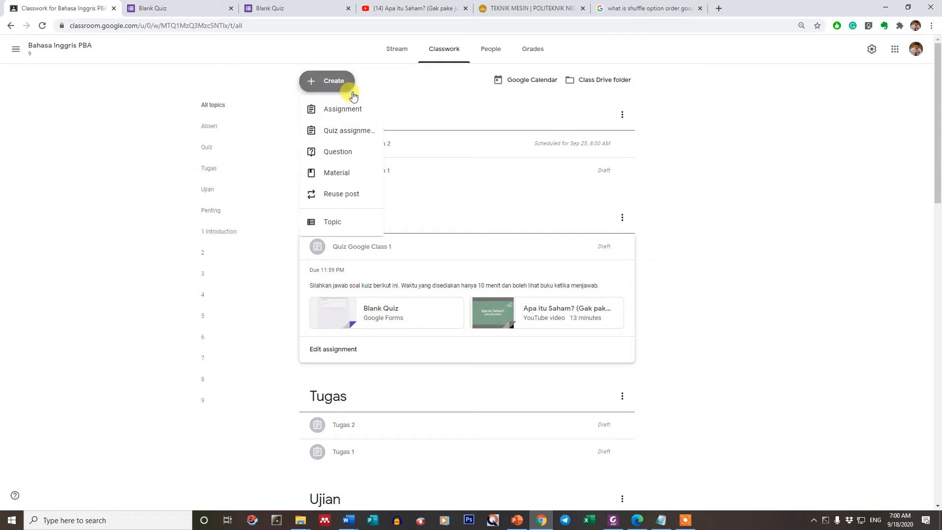
left_click(345, 131)
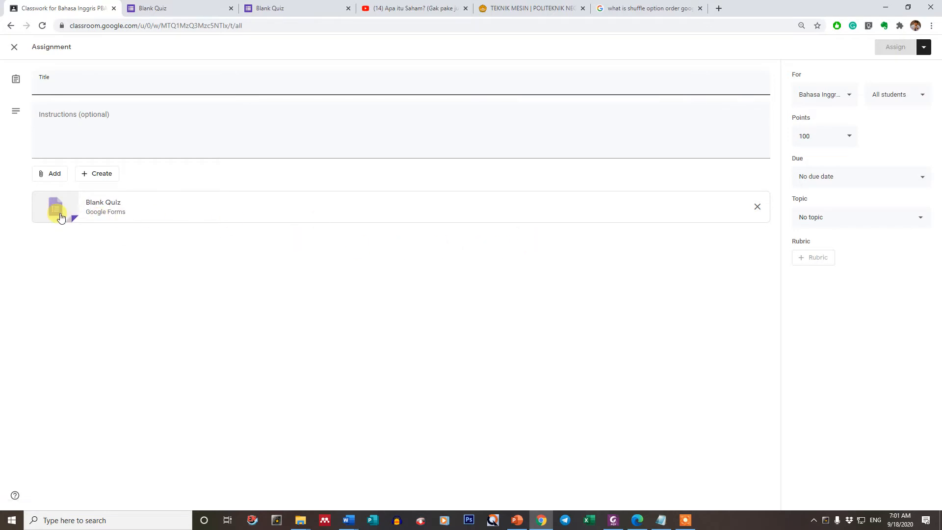
left_click(55, 88)
type("Quiz 2")
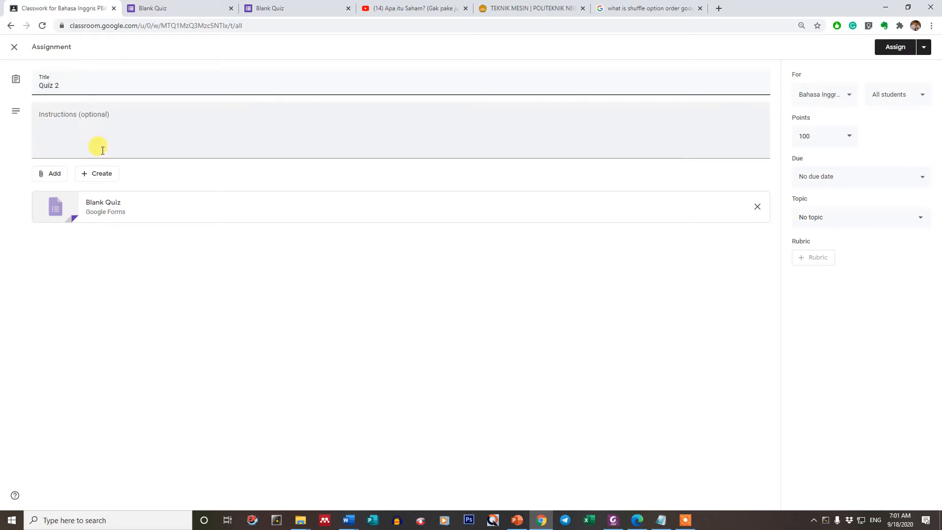
Step: Enter the assignment instructions "Jawablah pertanyaan di quiz dalam waktu 10 menit"
left_click(90, 123)
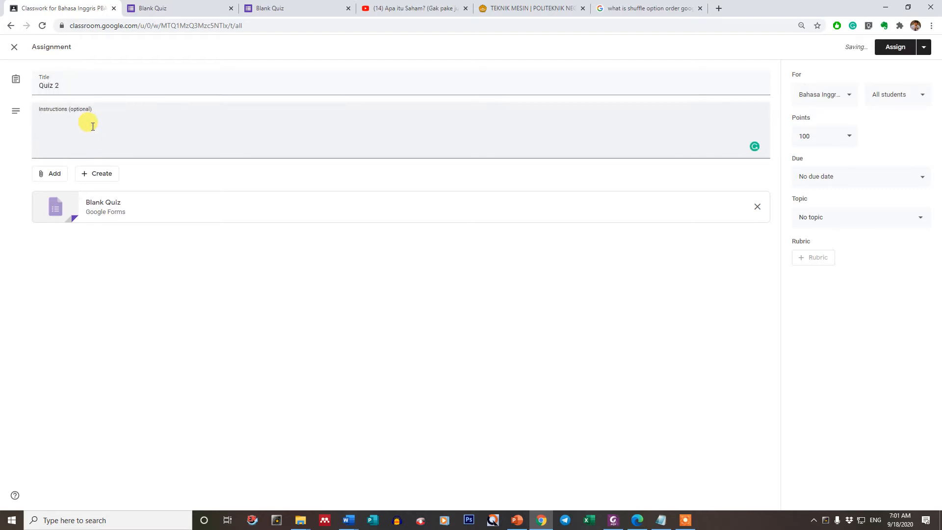
type("Jawablah pertanyaa")
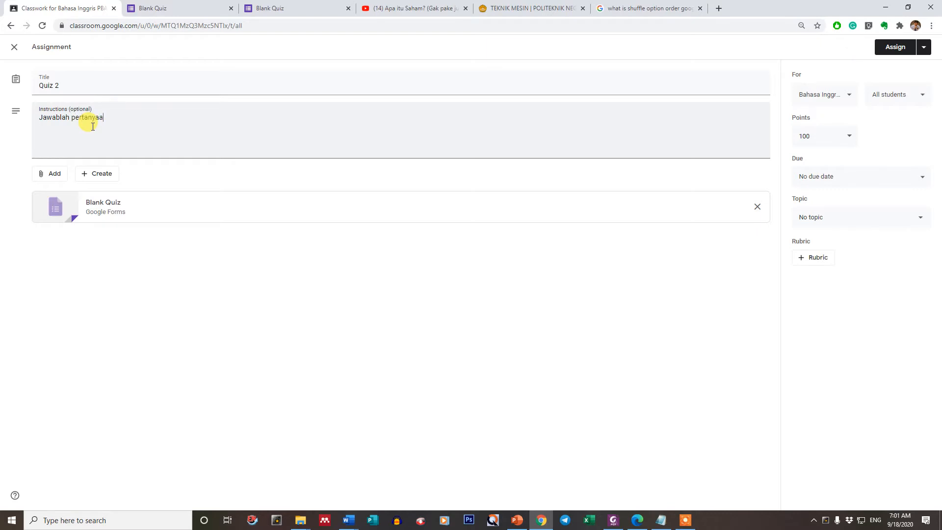
key("BackSpace")
key("BackSpace")
type("di quiz dalam waktu 10 menit")
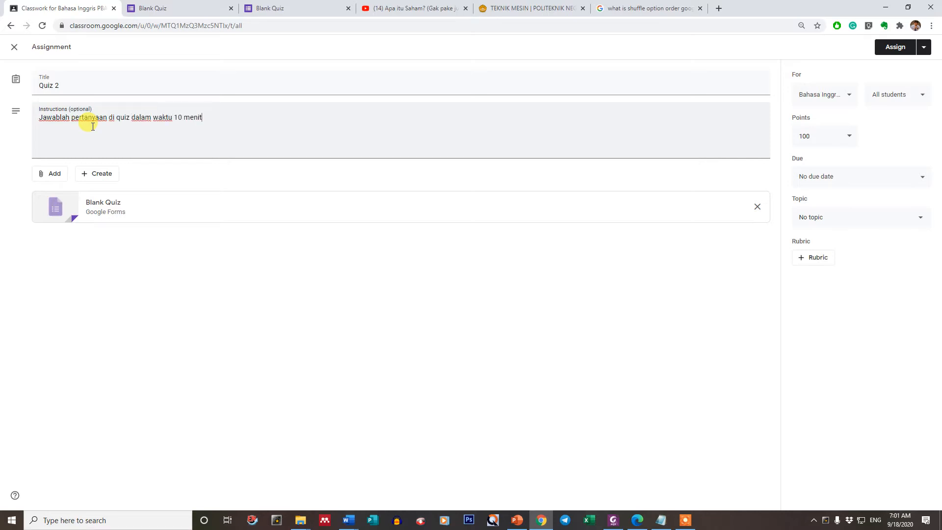
left_click(900, 99)
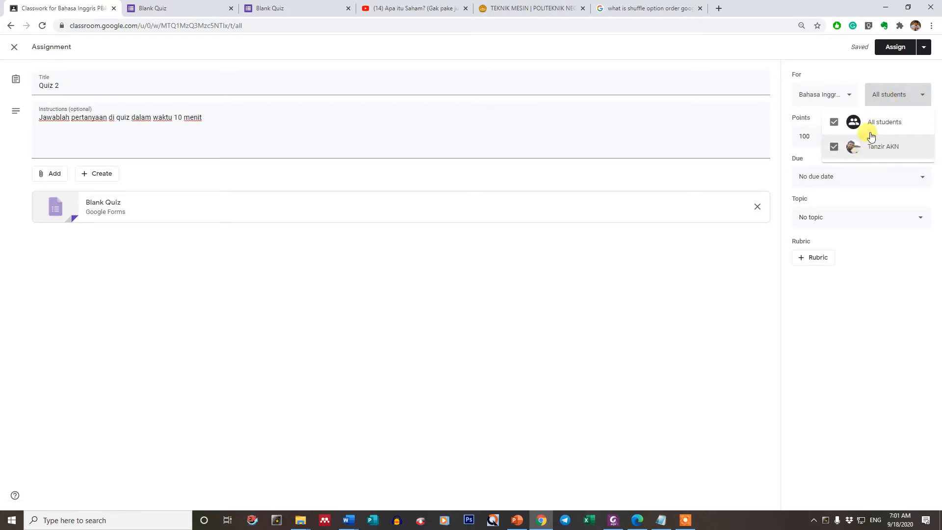
left_click(826, 94)
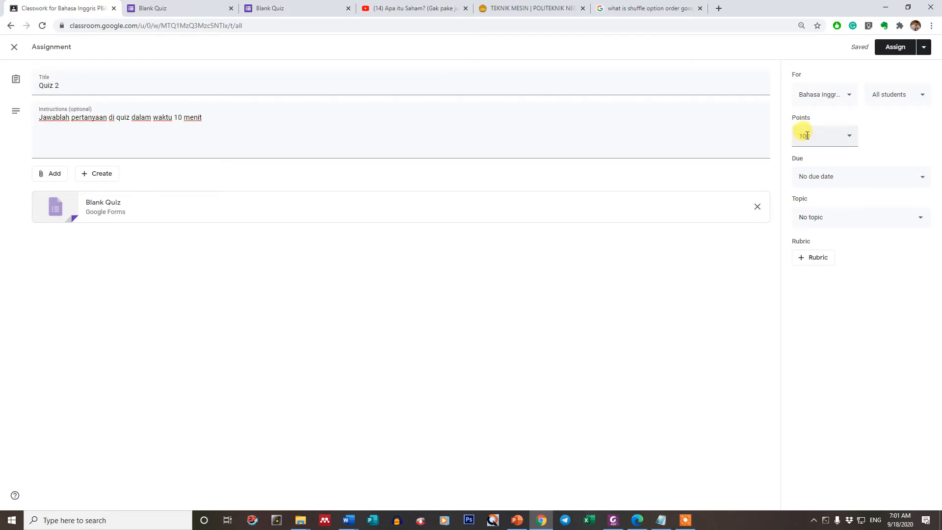
Step: Set the assignment's due date to Sep 19, 2020 and its due time to 10:00 AM
left_click(916, 179)
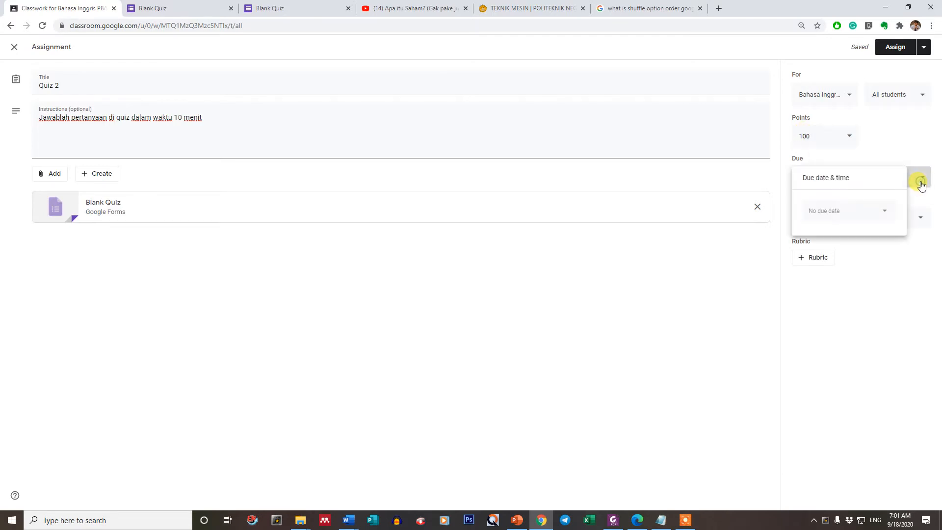
left_click(887, 210)
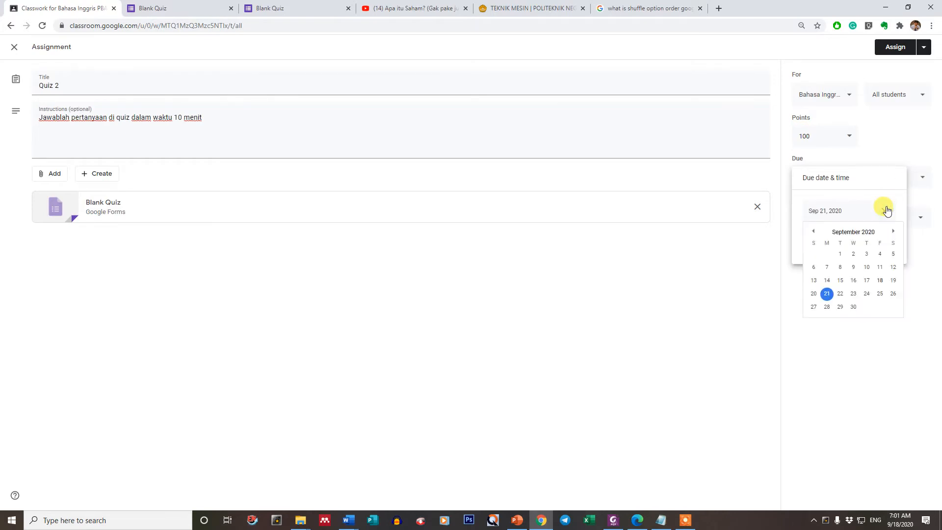
left_click(890, 280)
left_click(848, 239)
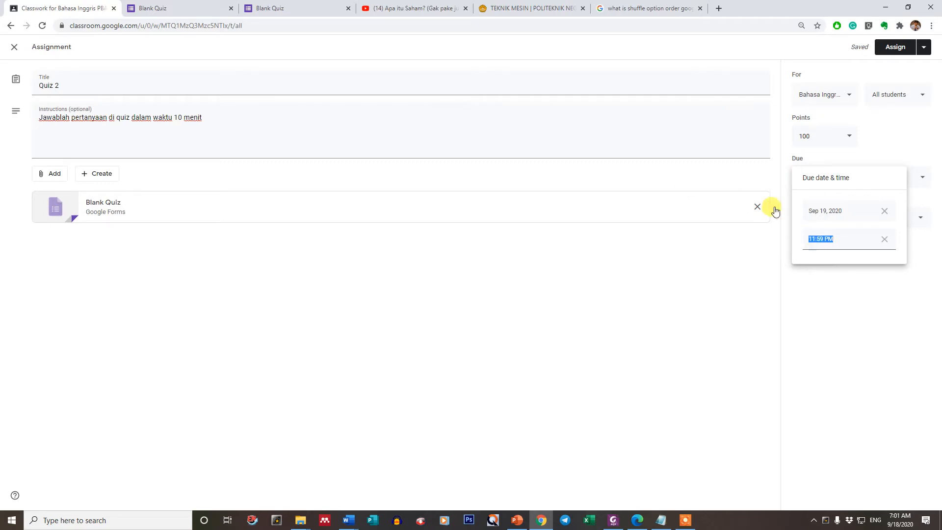
double_click(827, 239)
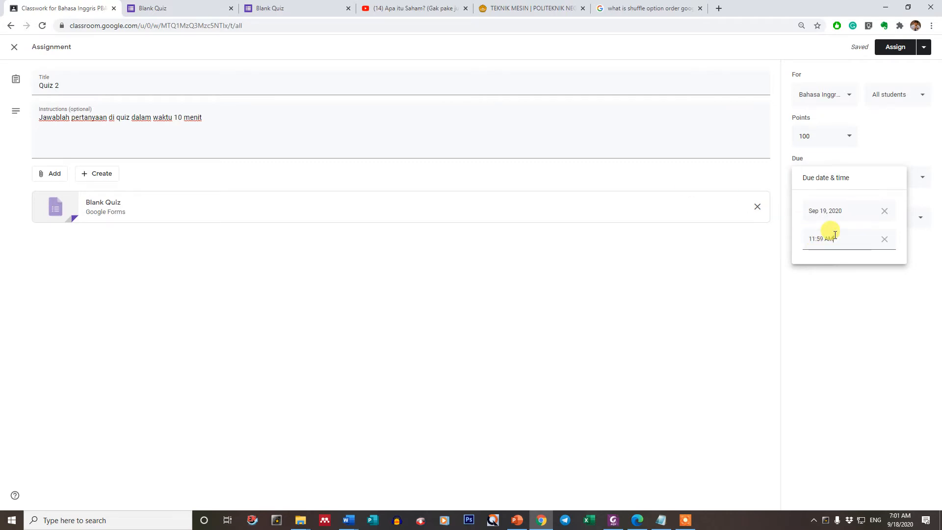
double_click(812, 239)
type("1")
left_click(834, 292)
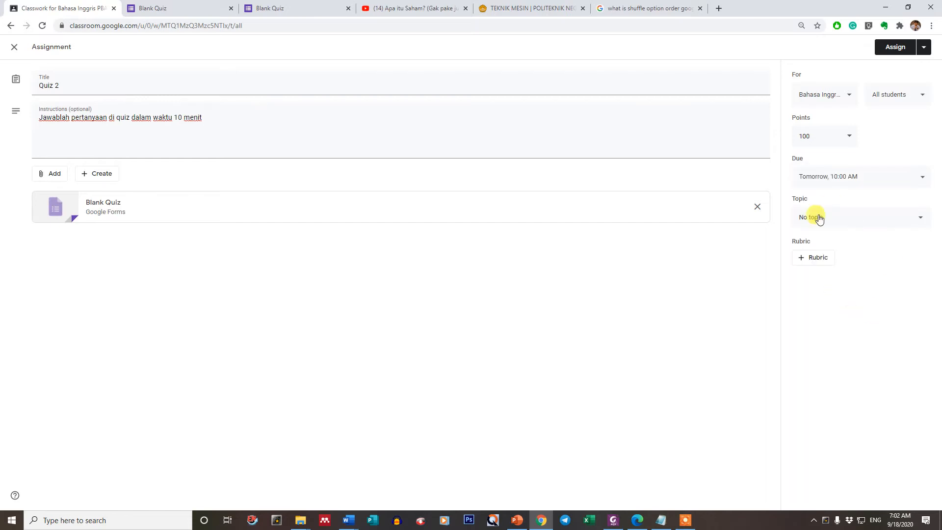
Step: Schedule the assignment to be posted on Sep 19, 2020 at 9:50 AM
left_click(924, 47)
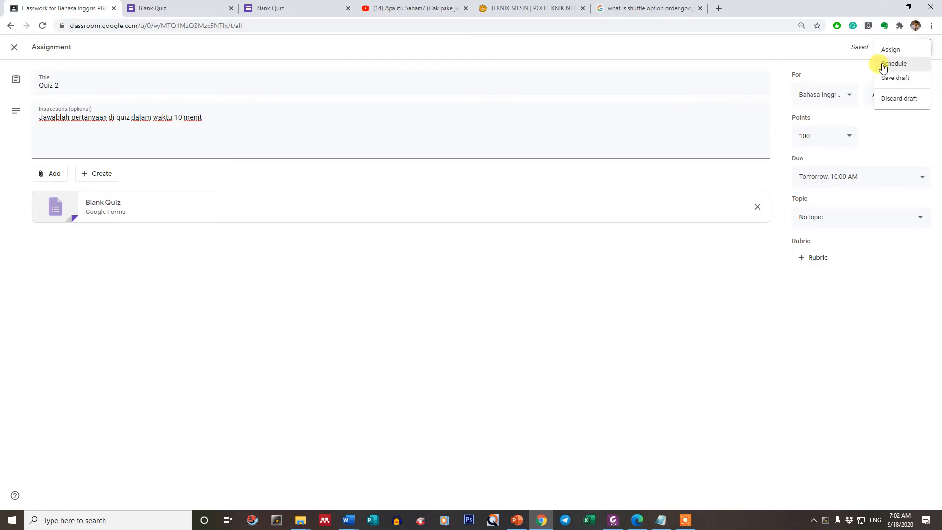
left_click(883, 65)
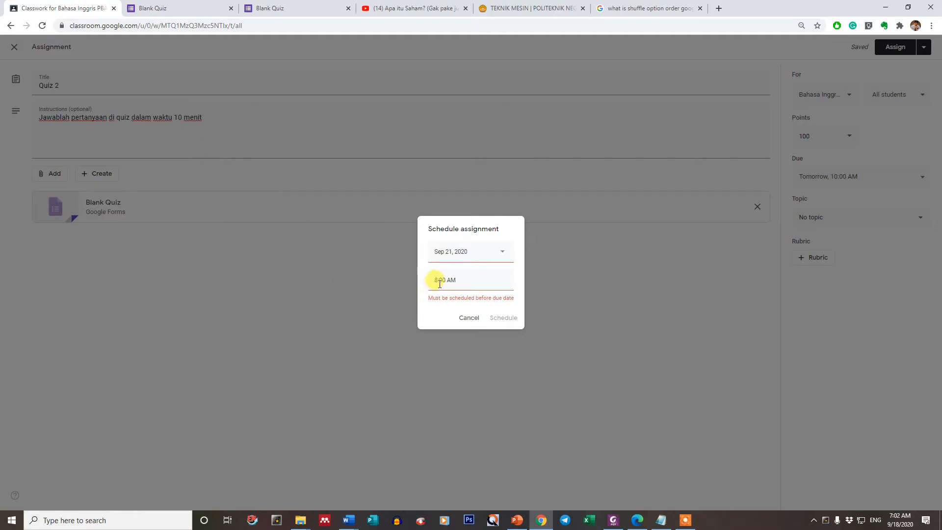
left_click_drag(438, 281, 461, 280)
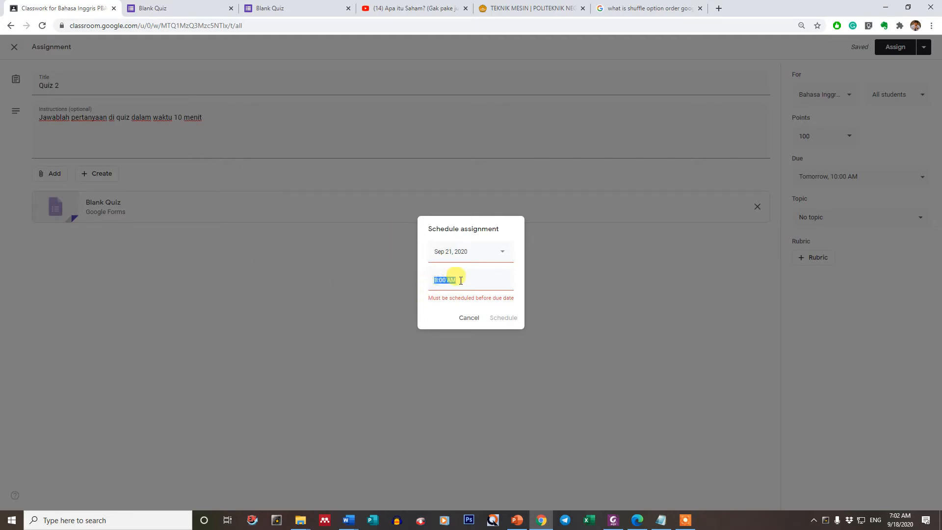
left_click(436, 280)
left_click(445, 280)
left_click(498, 252)
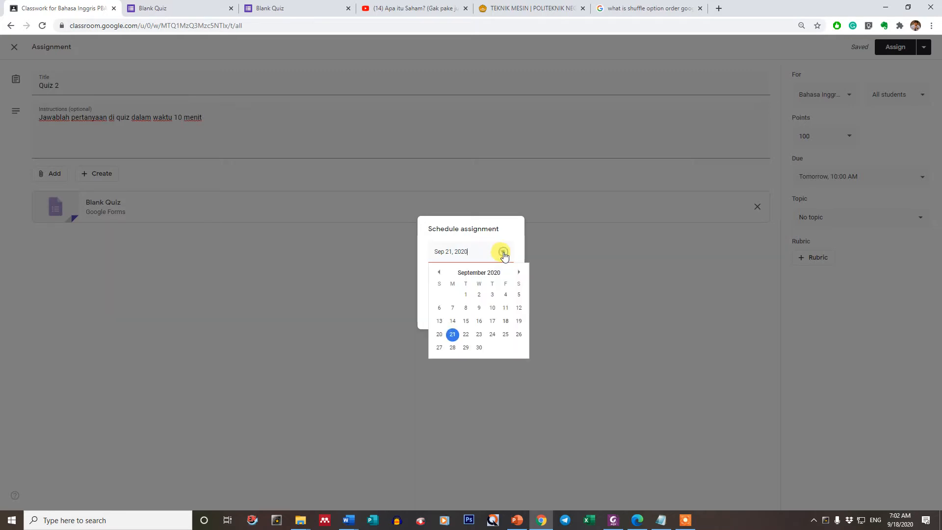
left_click(519, 321)
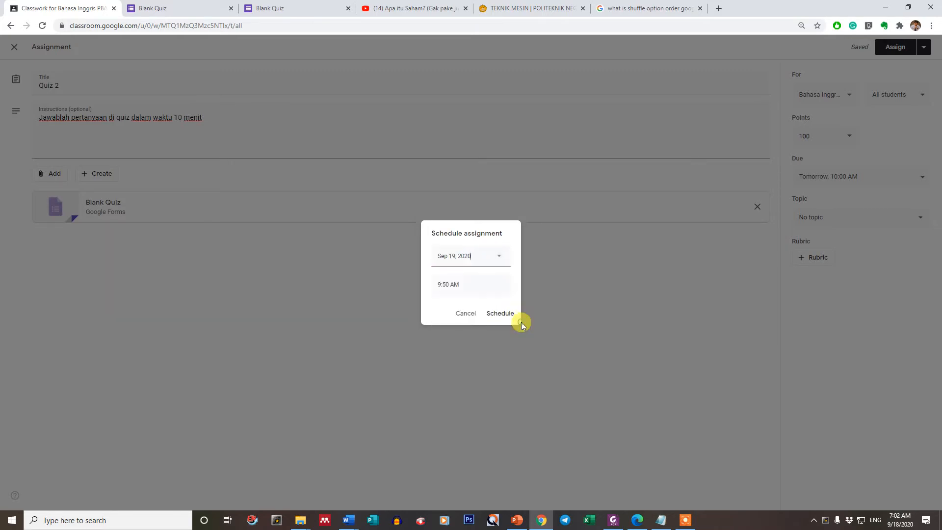
left_click(496, 317)
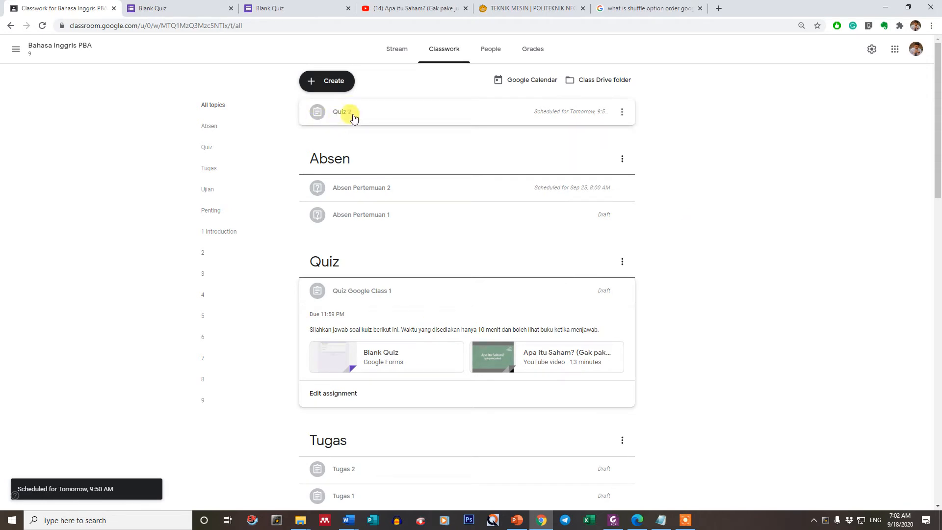
Step: Edit the scheduled Quiz 2 assignment to put it under the Quiz topic, and save it with its schedule
left_click(621, 112)
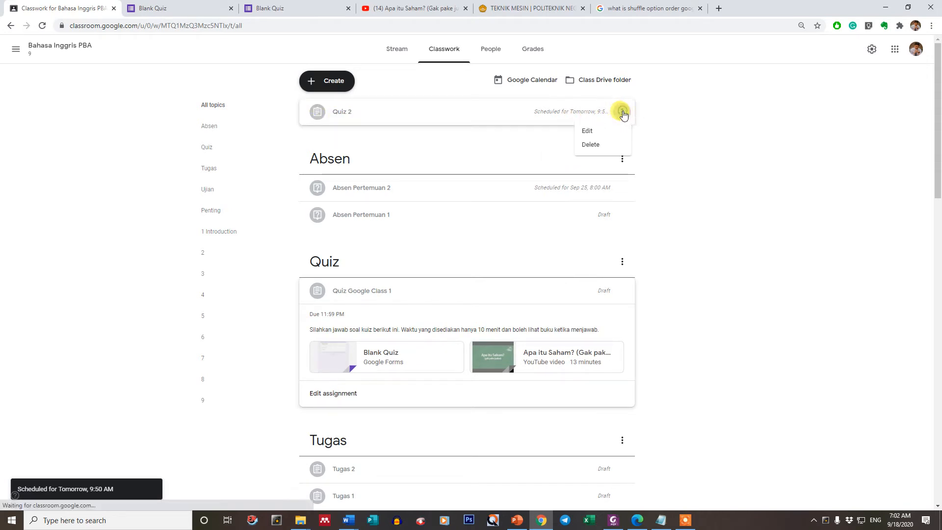
left_click(603, 130)
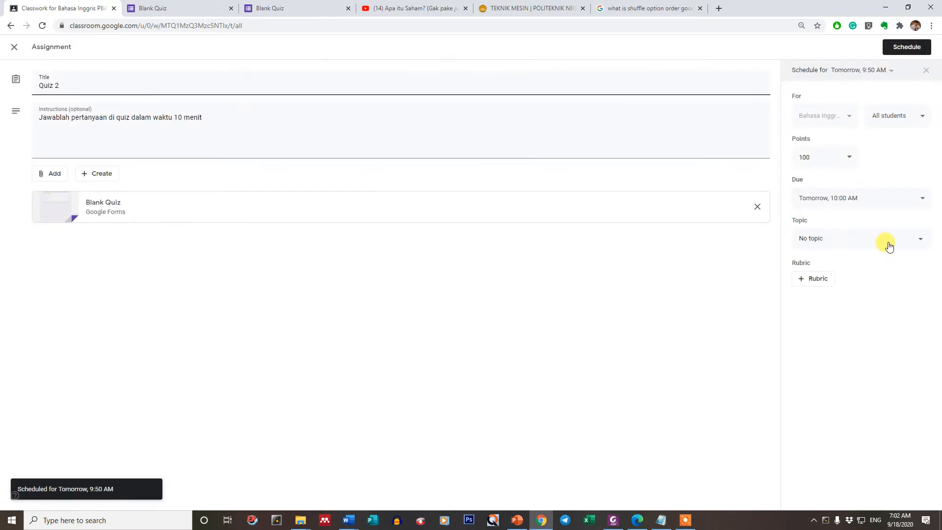
left_click(886, 239)
left_click(818, 435)
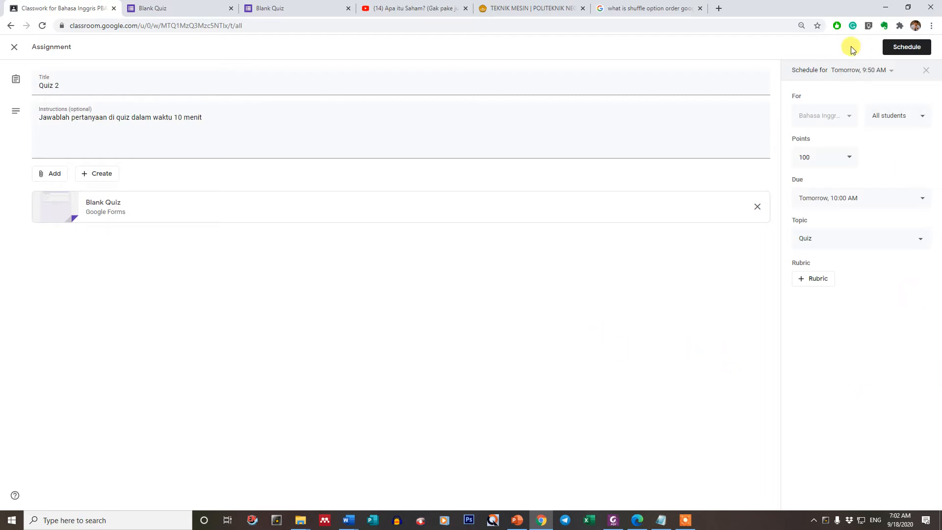
left_click(892, 73)
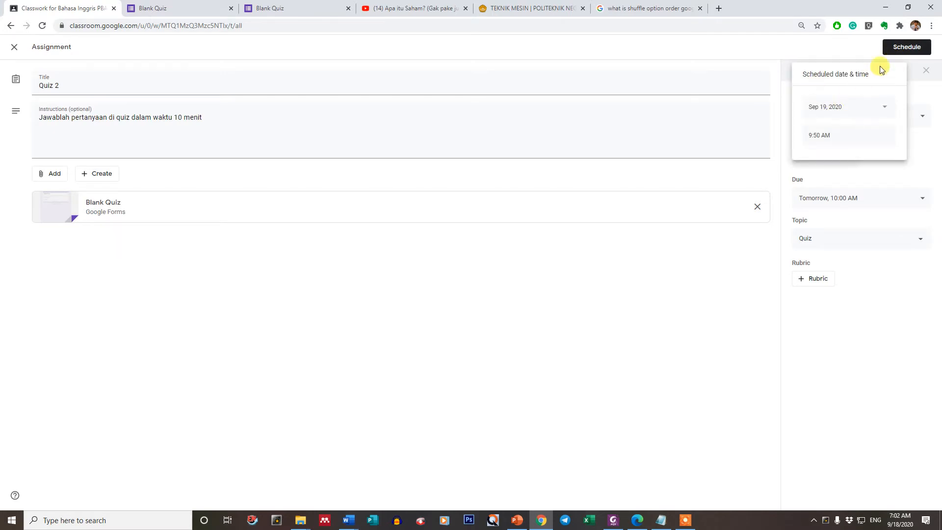
left_click(898, 45)
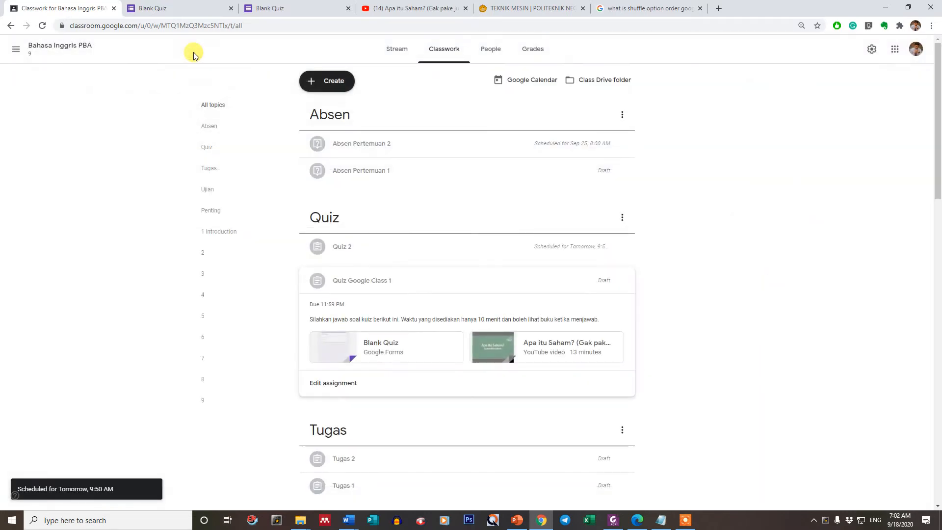
scroll(489, 310, "down", 4)
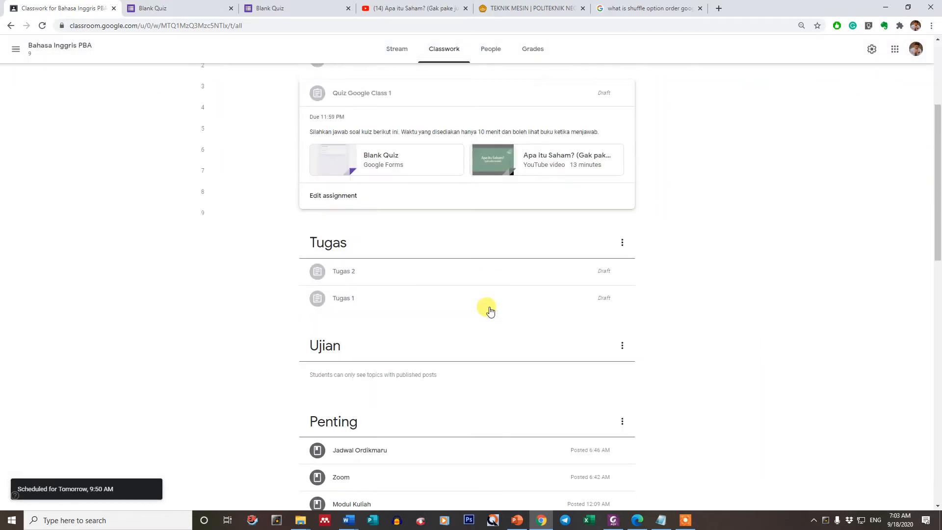
left_click(621, 263)
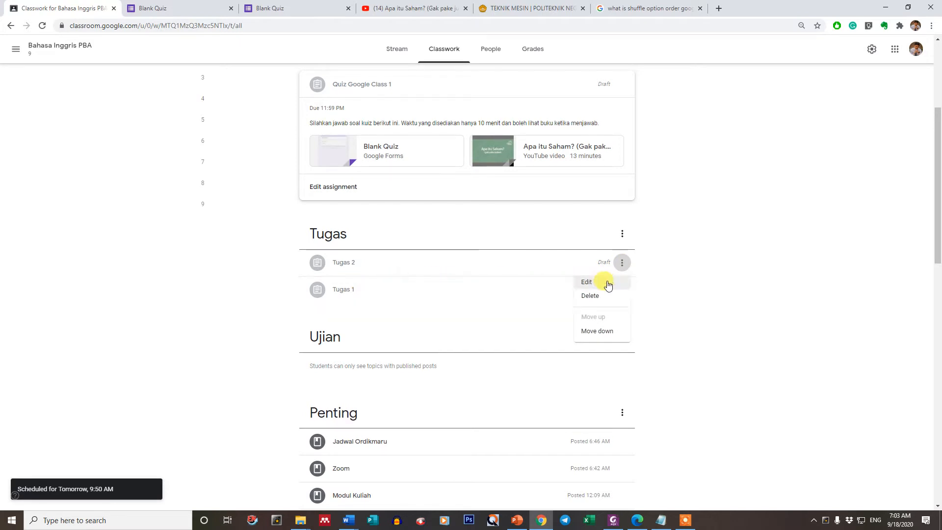
left_click(237, 357)
scroll(216, 348, "up", 2)
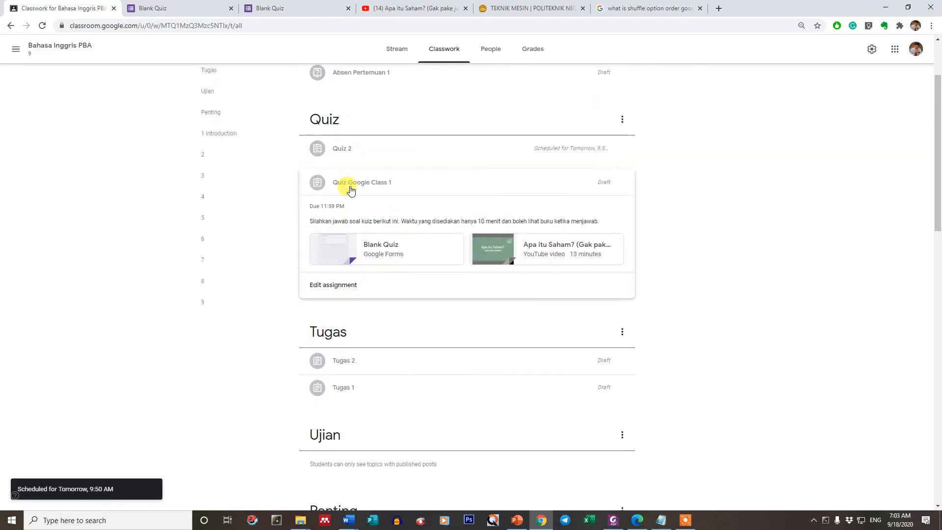
Step: Open the scheduled Quiz 2 assignment for editing and check its scheduled posting date and time
left_click(623, 148)
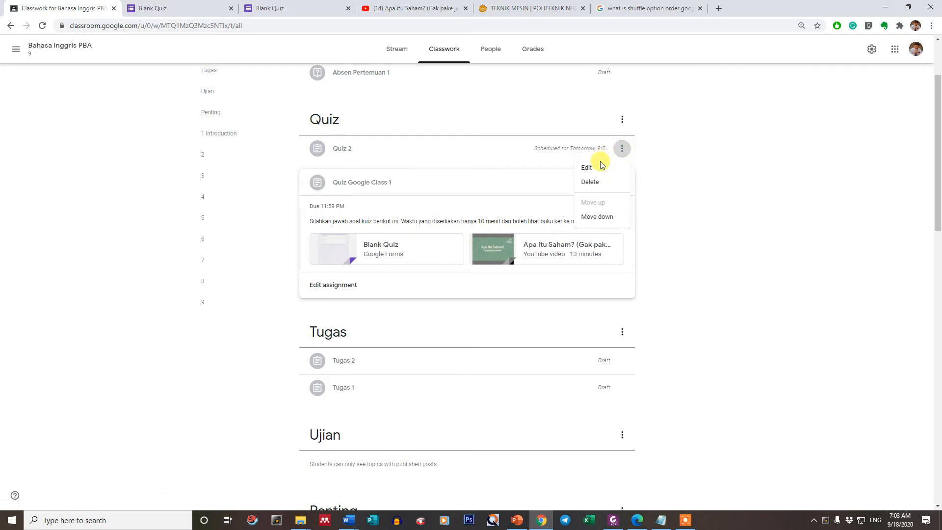
left_click(599, 167)
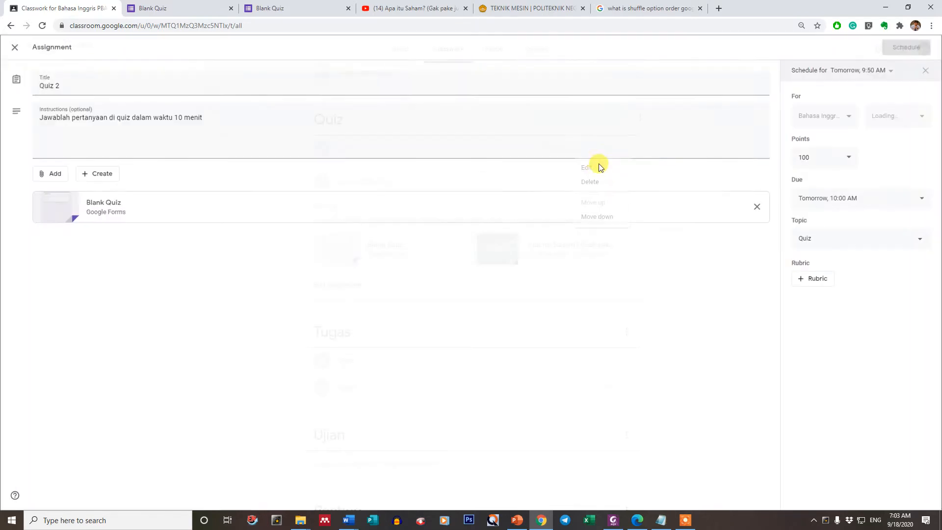
left_click(890, 75)
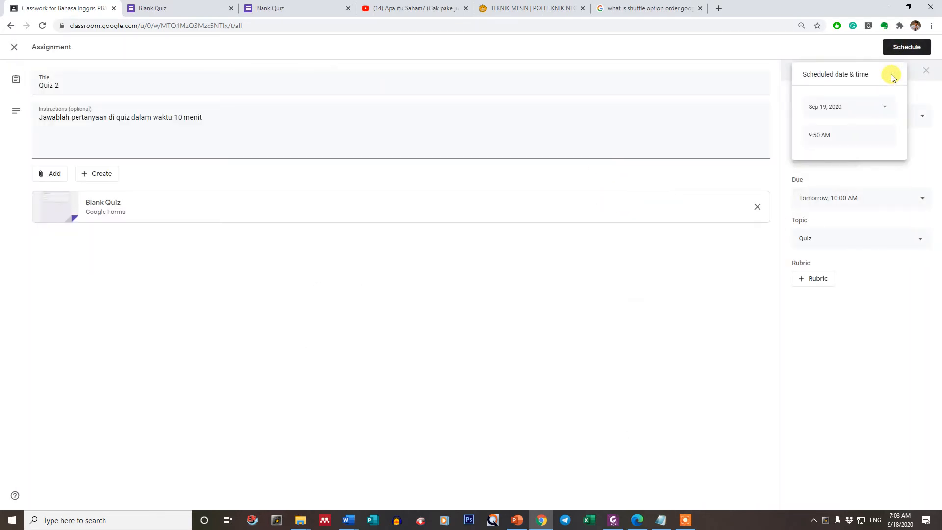
left_click(883, 107)
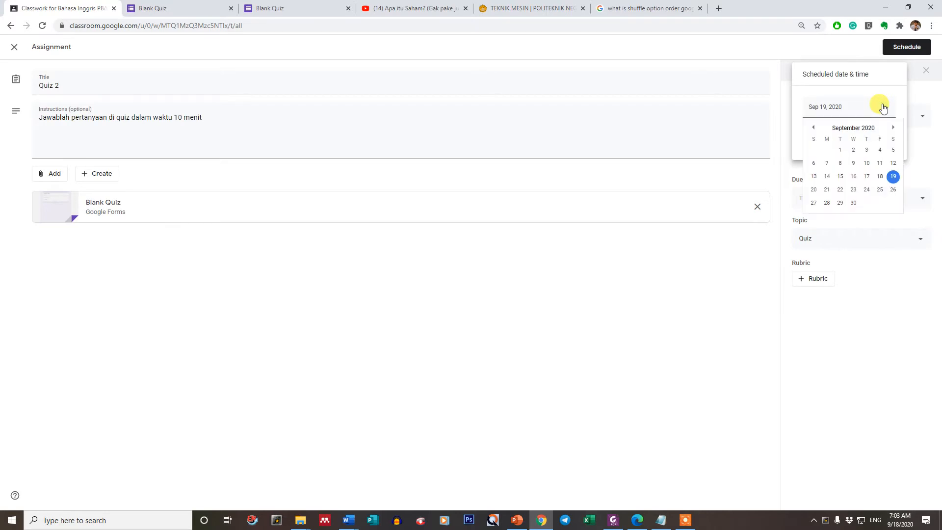
left_click(851, 411)
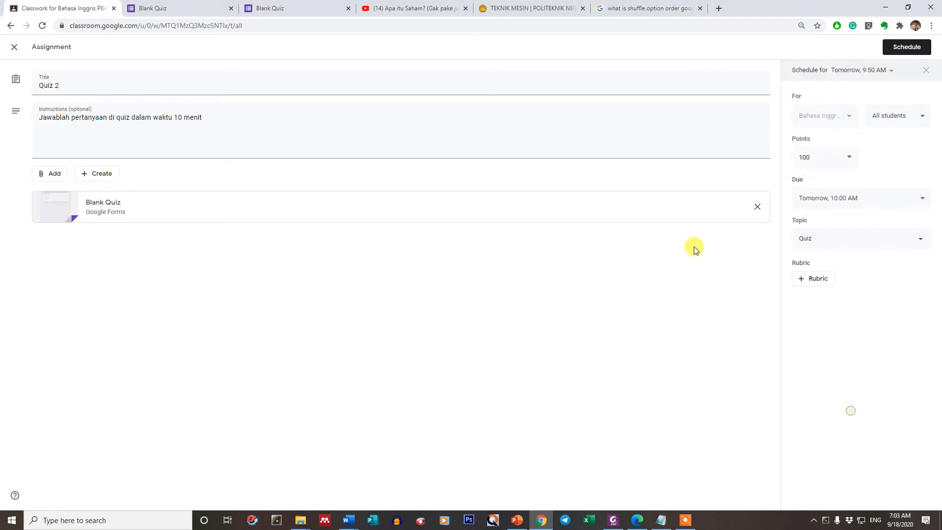
Step: Open the Blank Quiz form attached to the Quiz 2 assignment
left_click(86, 208)
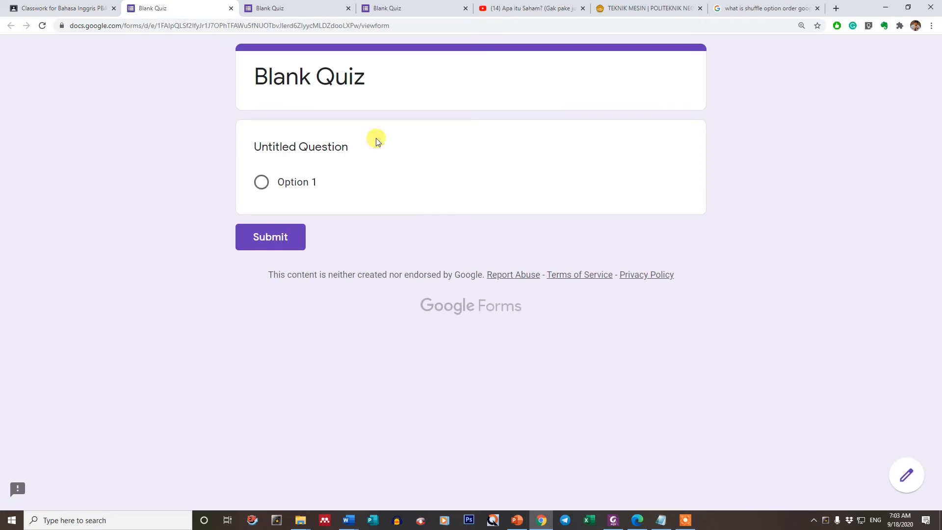
left_click(231, 8)
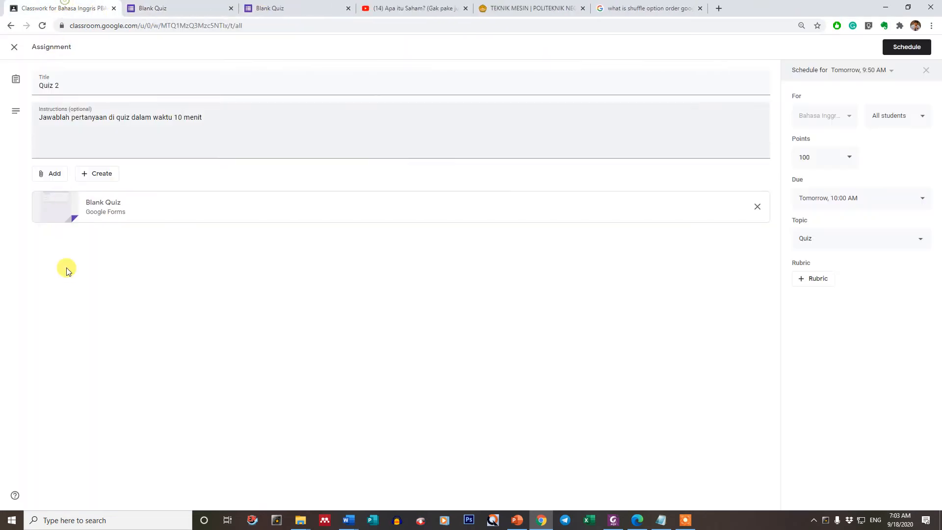
left_click(66, 216)
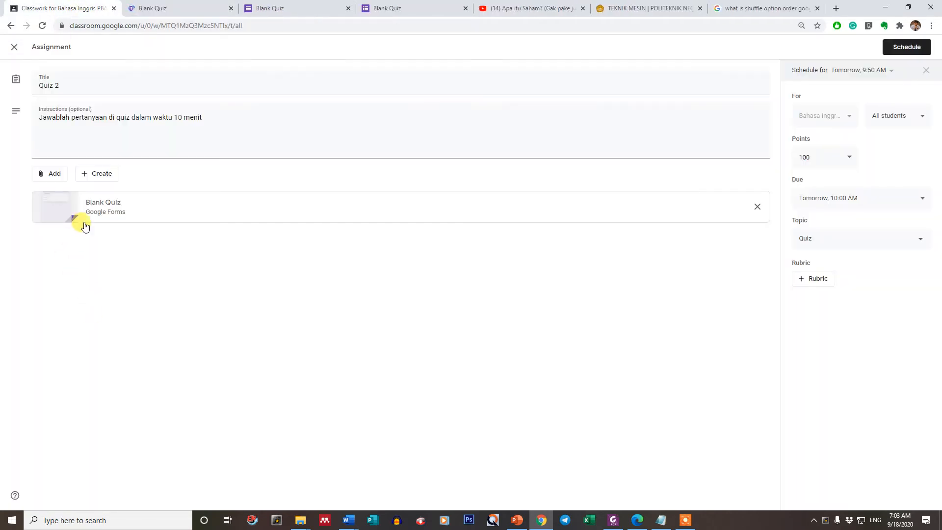
left_click(164, 4)
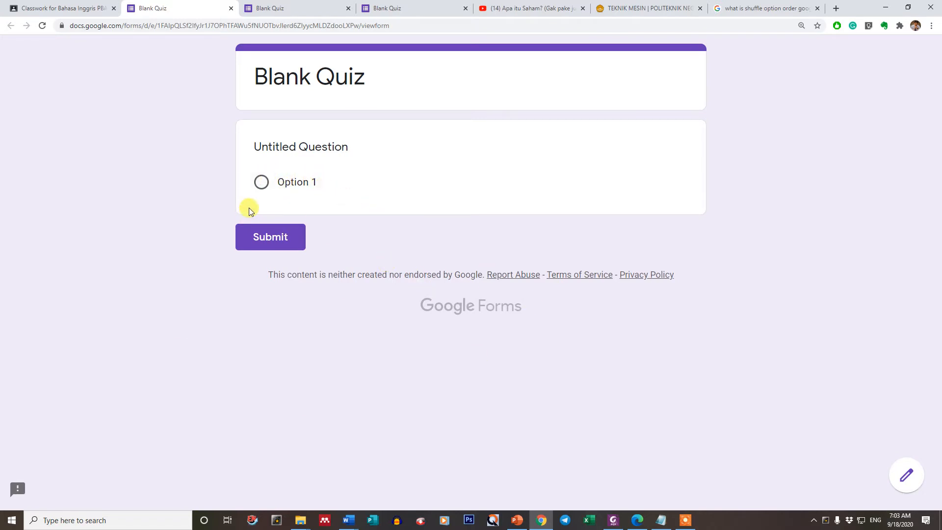
Step: Select Option 1 as a trial answer, and leave the response view without submitting to edit the form
left_click(261, 182)
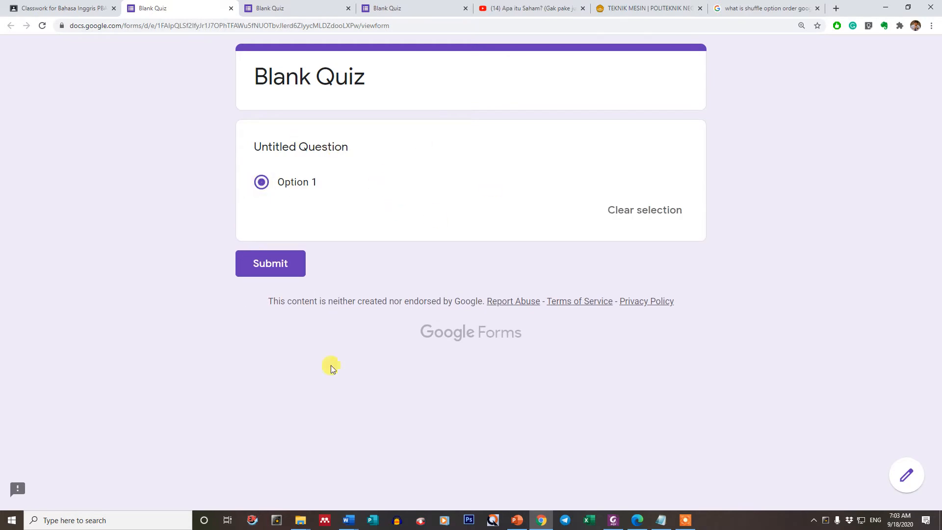
left_click(261, 182)
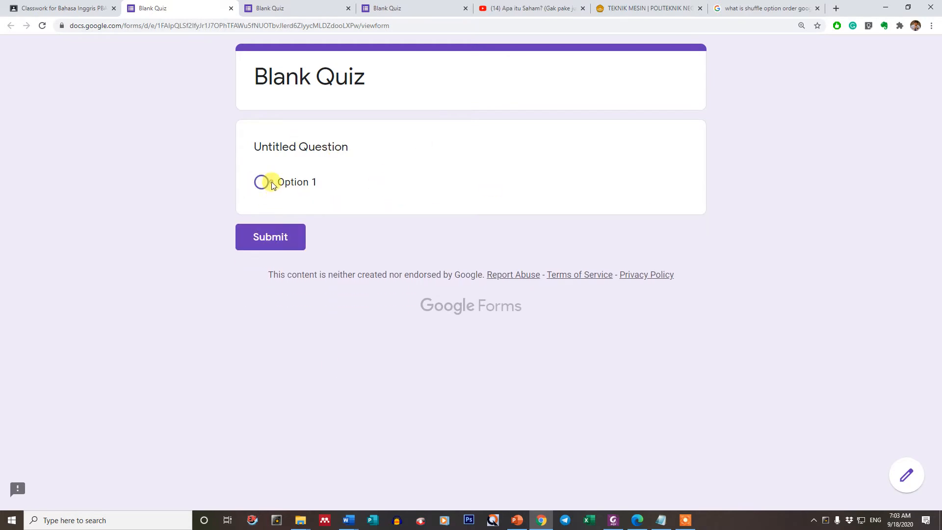
left_click(272, 184)
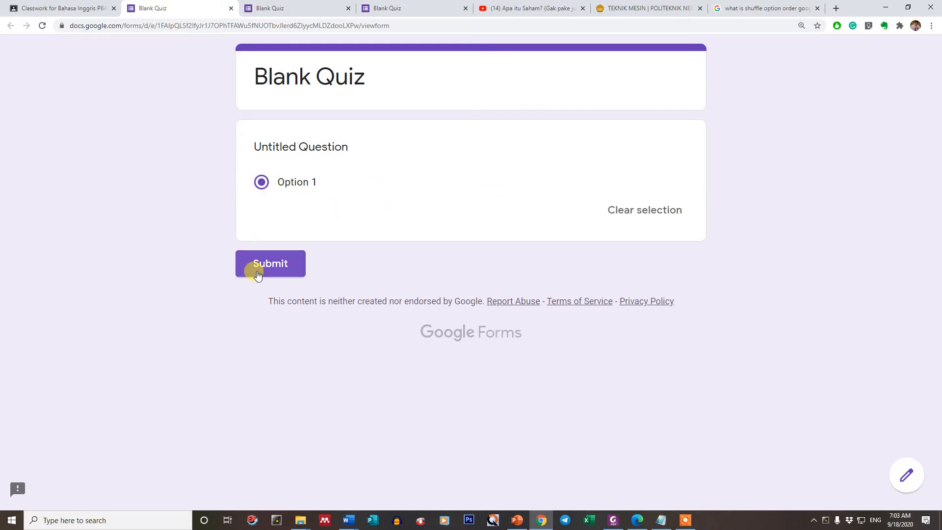
left_click(909, 478)
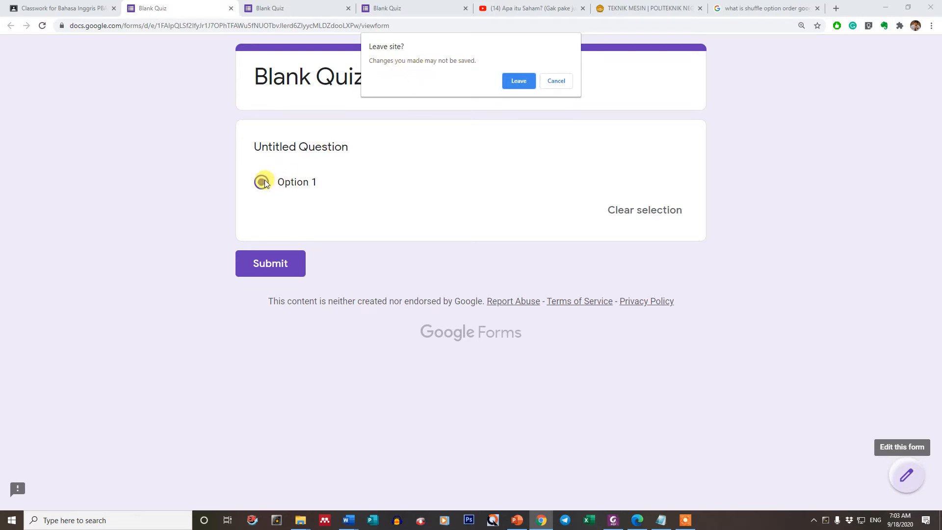
left_click(535, 81)
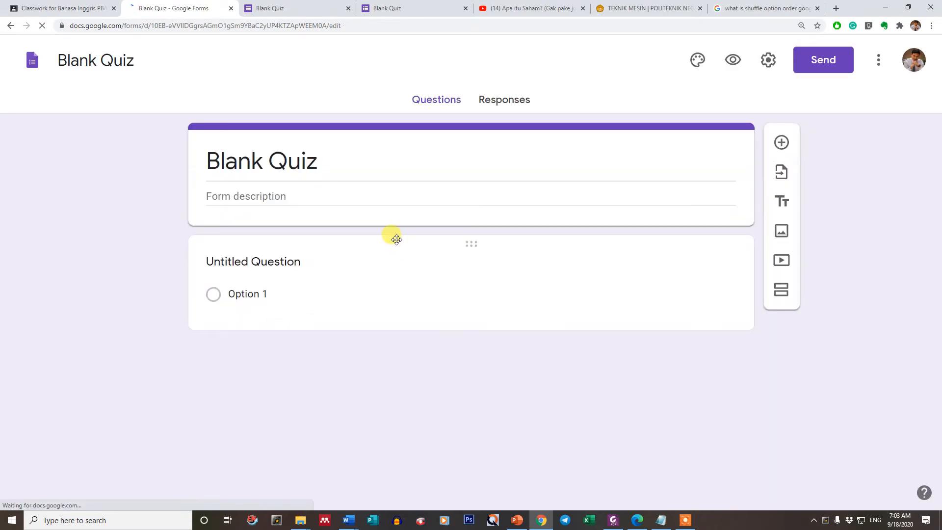
Step: Title the quiz form "Quiz Ordikmaru"
left_click(267, 161)
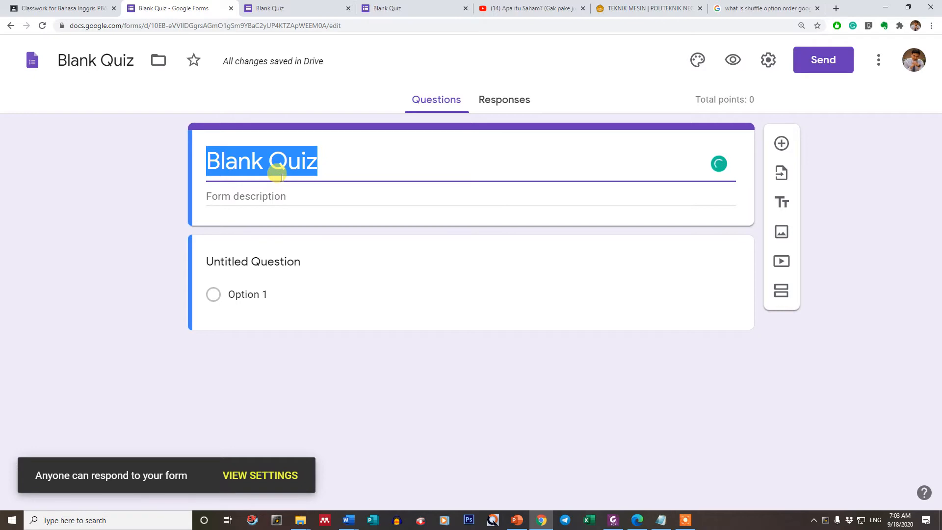
type("Quiz")
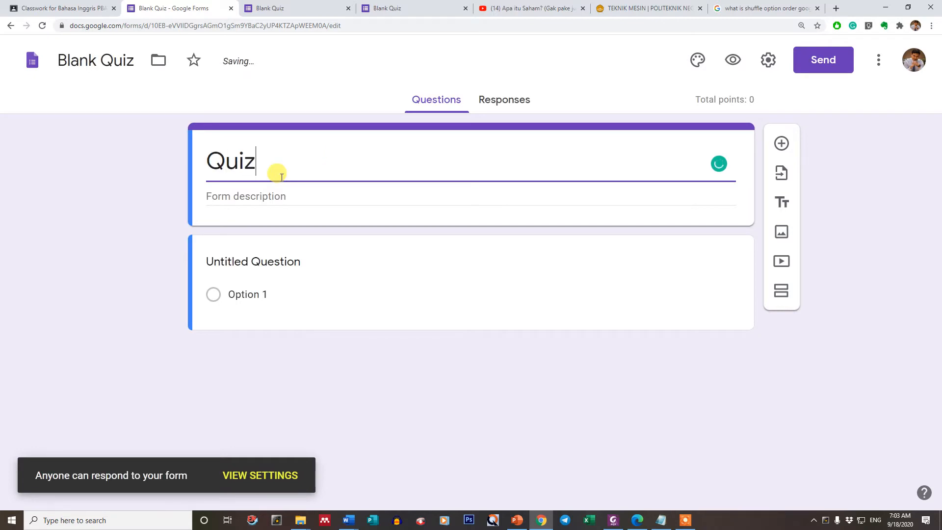
type(" Pertemua 1")
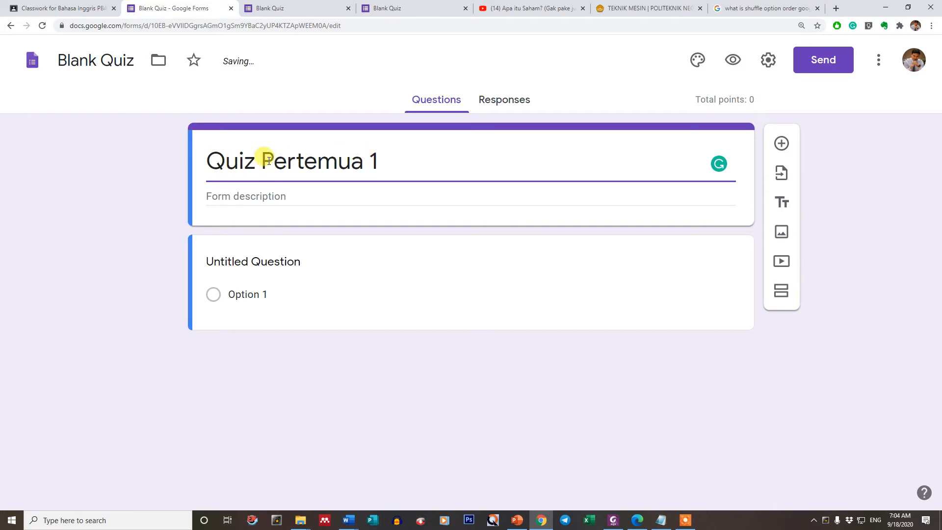
left_click_drag(263, 160, 379, 160)
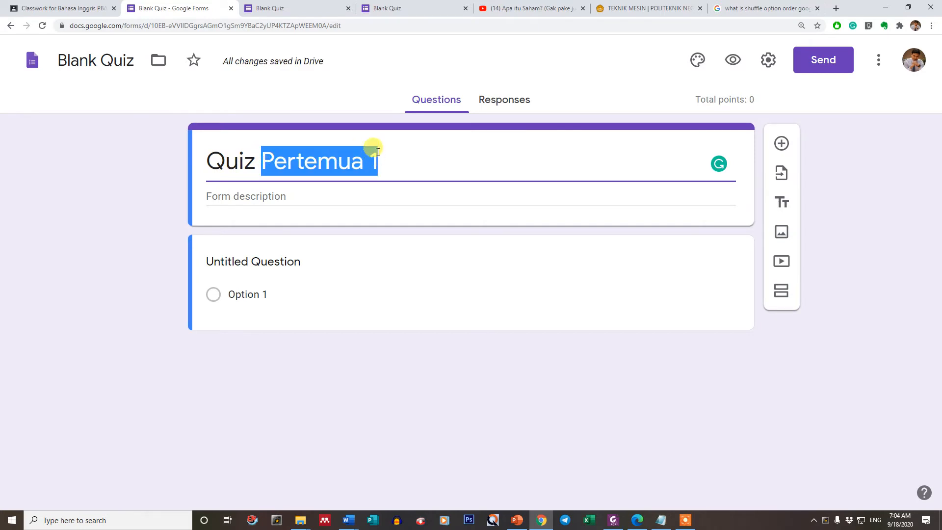
type("I")
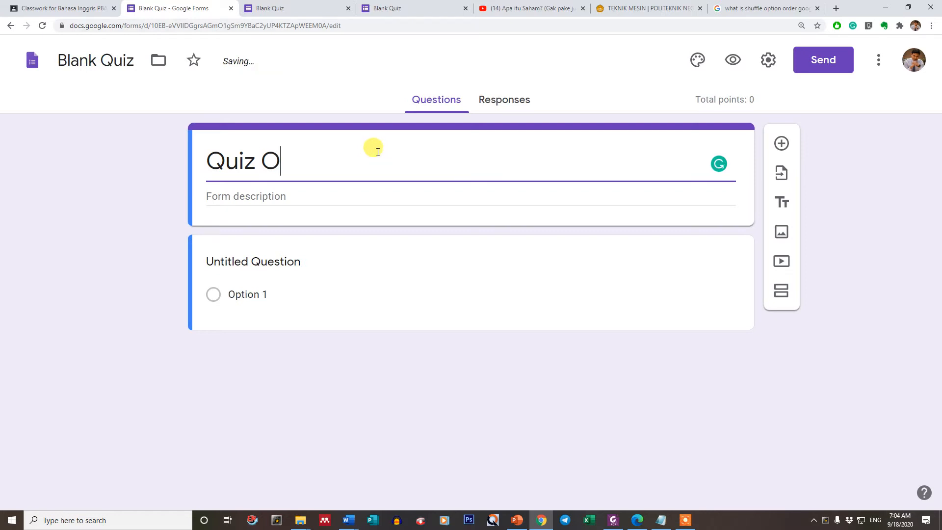
type("rdikmaru")
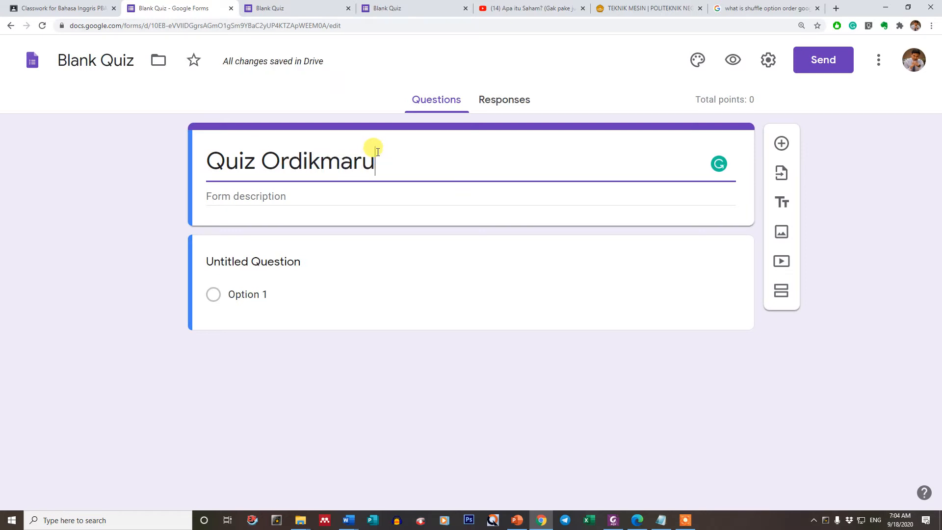
Step: Try the Checkboxes type on the untitled question and return it to Multiple choice
left_click(321, 298)
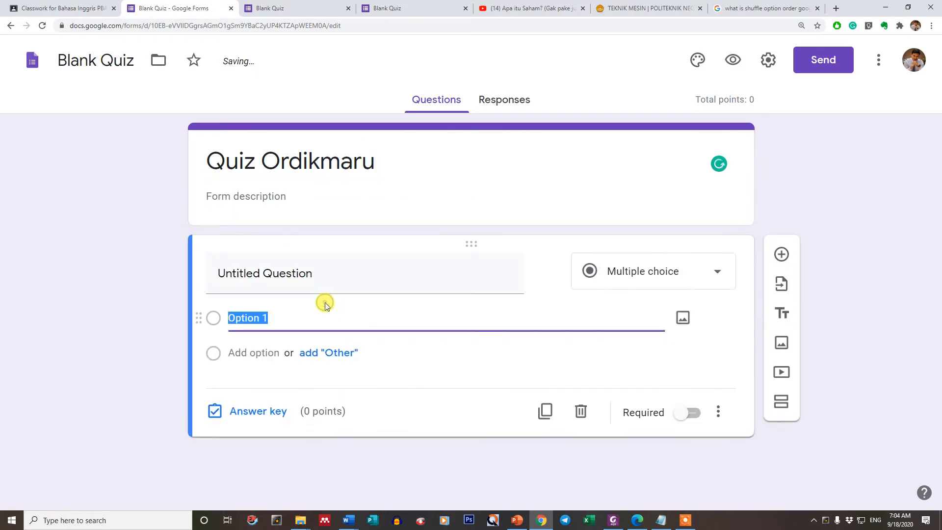
left_click(313, 272)
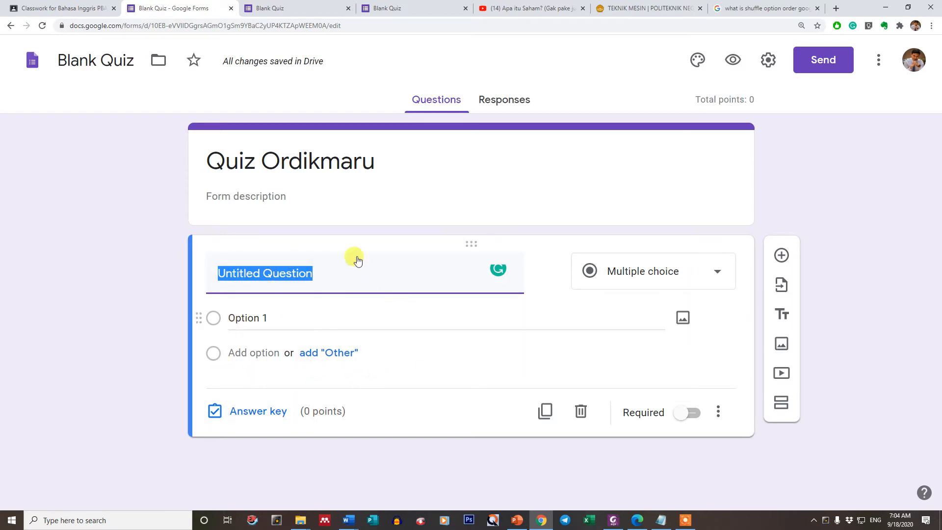
left_click(328, 283)
left_click(704, 279)
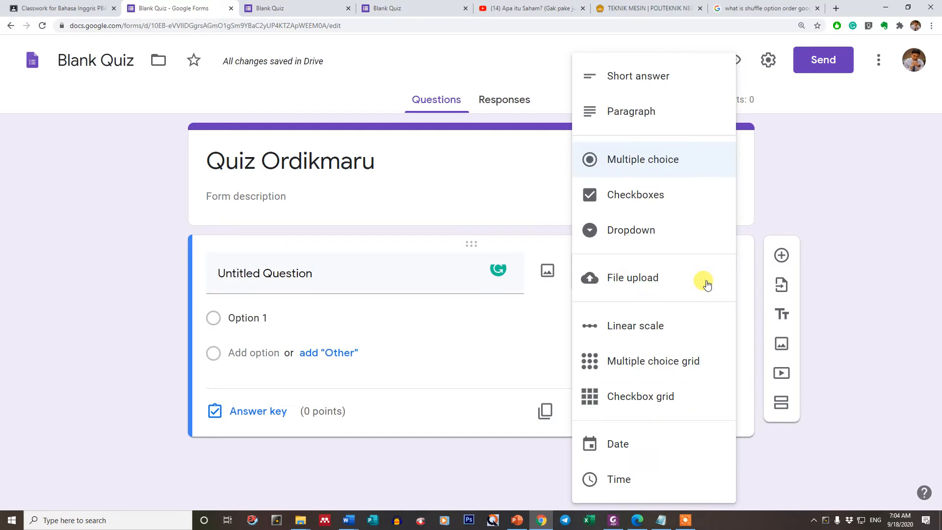
left_click(647, 195)
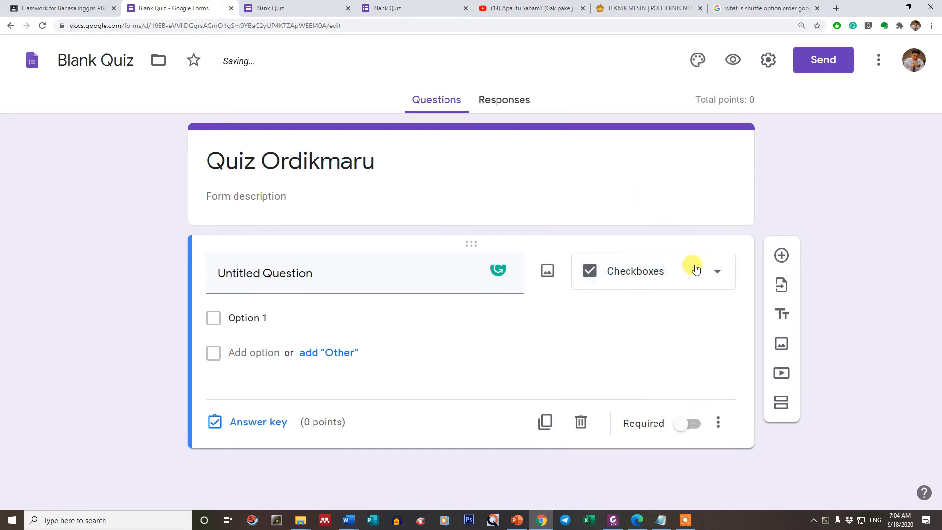
left_click(209, 317)
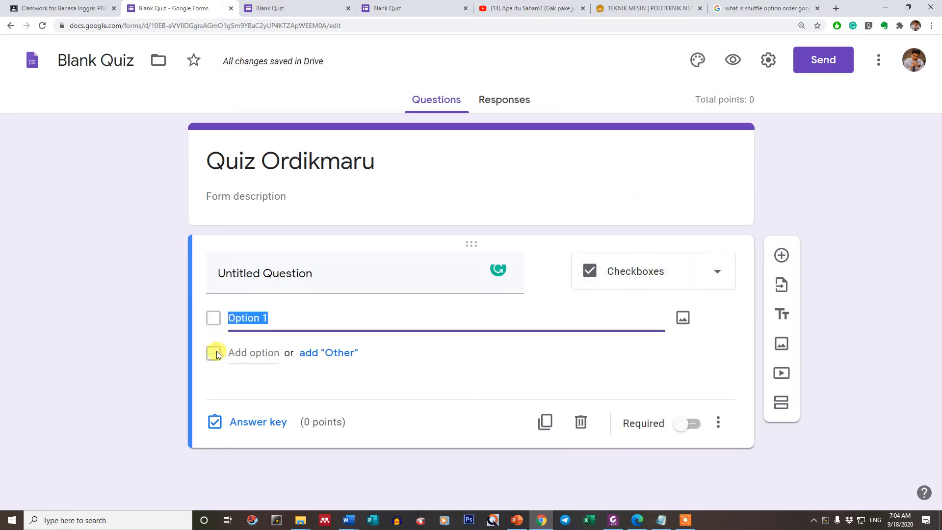
left_click(651, 281)
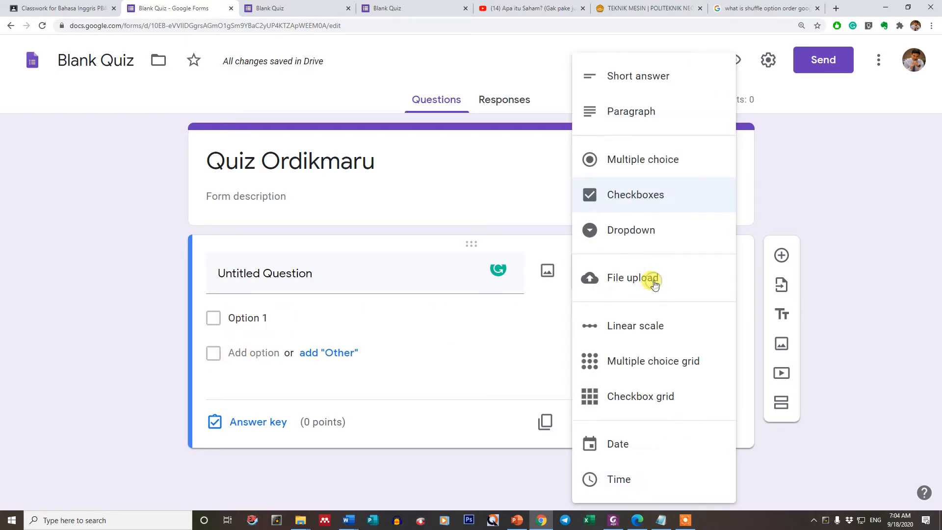
left_click(611, 161)
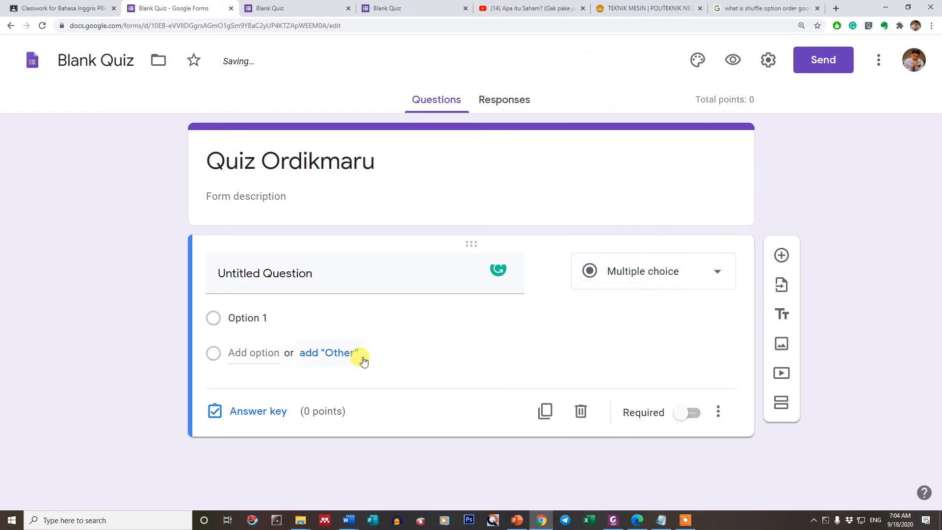
Step: Try adding a second question below the untitled one, and delete the added question
left_click(781, 255)
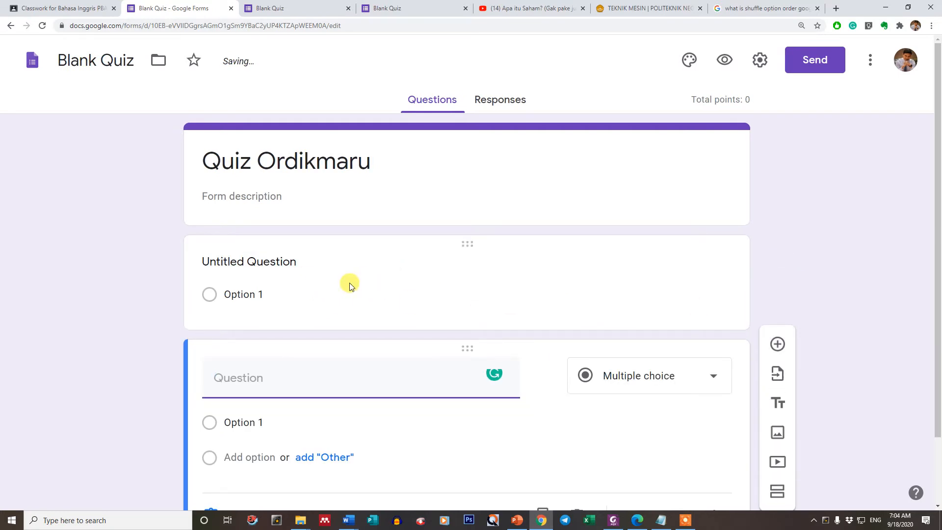
left_click(523, 298)
left_click_drag(436, 244, 397, 418)
left_click_drag(448, 340, 454, 230)
scroll(785, 304, "down", 2)
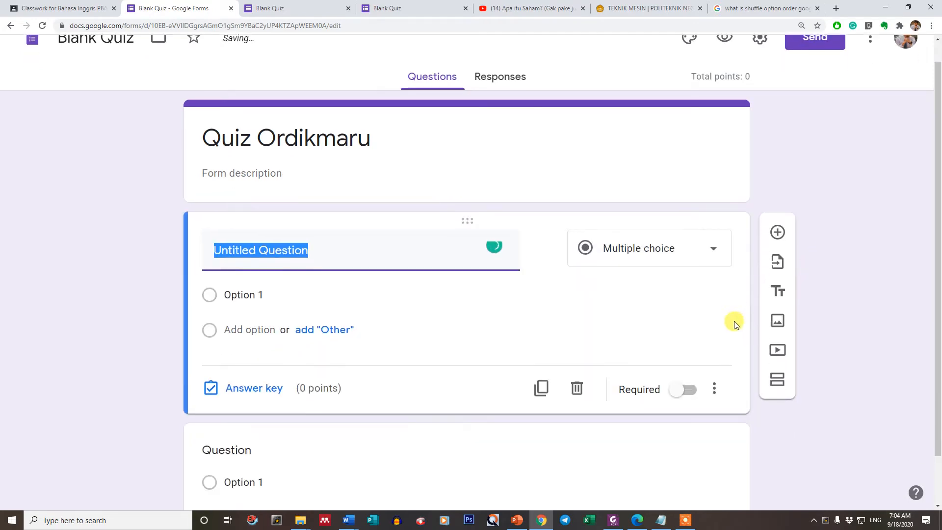
left_click(736, 389)
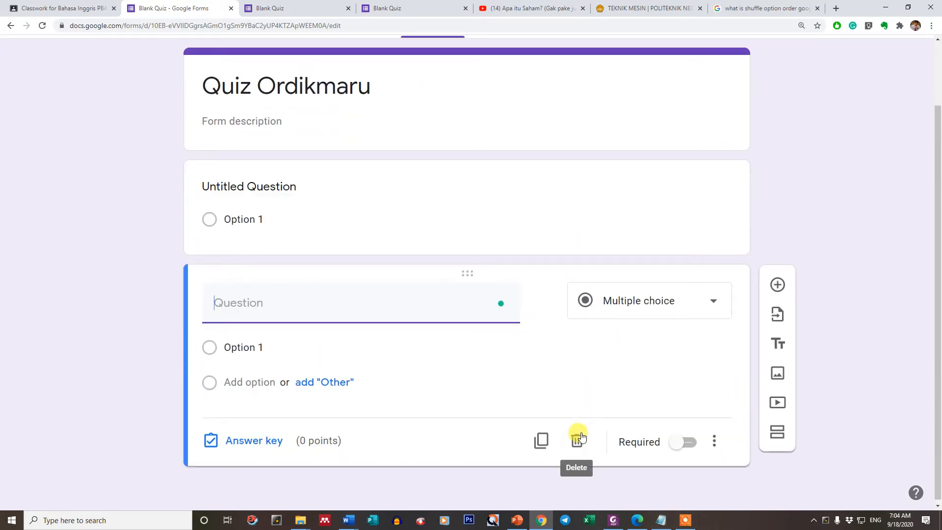
left_click(578, 437)
Step: Copy the question "Ada berapa kampus AKN di Indonesia?" from the other Blank Quiz form into the untitled question
left_click(372, 281)
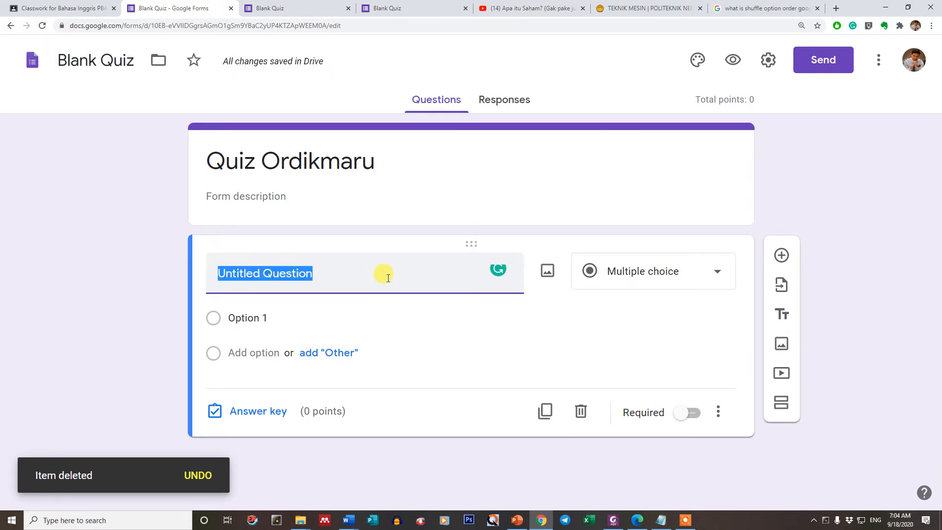
left_click(270, 4)
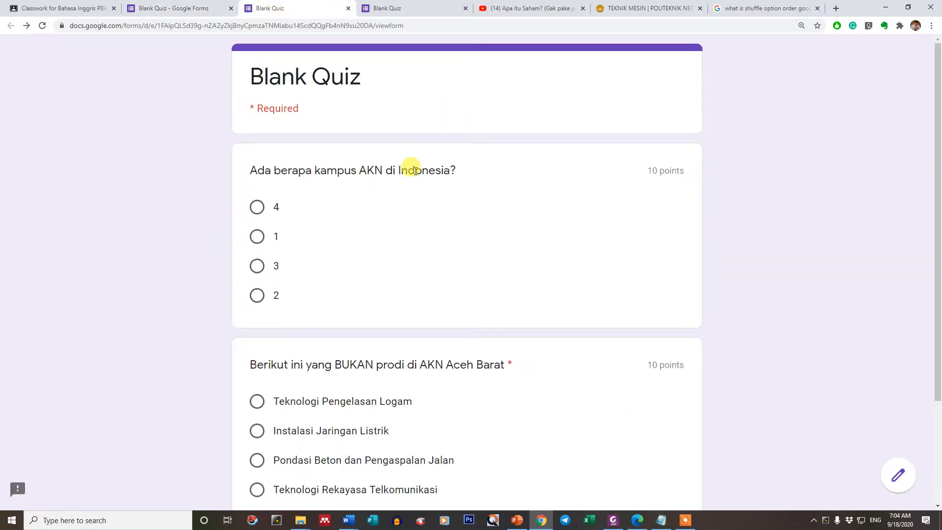
mouse_move(461, 170)
left_mouse_down()
mouse_move(323, 188)
mouse_move(248, 171)
mouse_move(471, 168)
left_mouse_up()
key("ctrl+c")
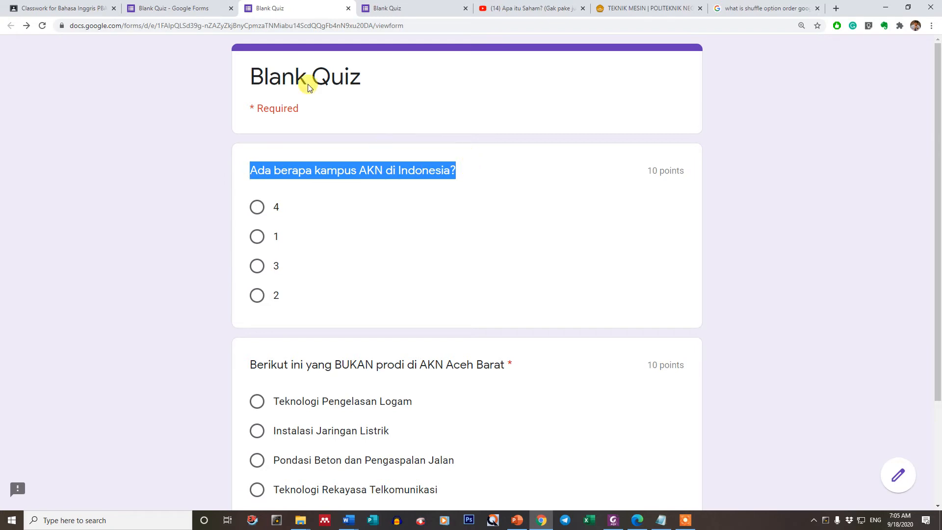
left_click(178, 6)
key("ctrl+v")
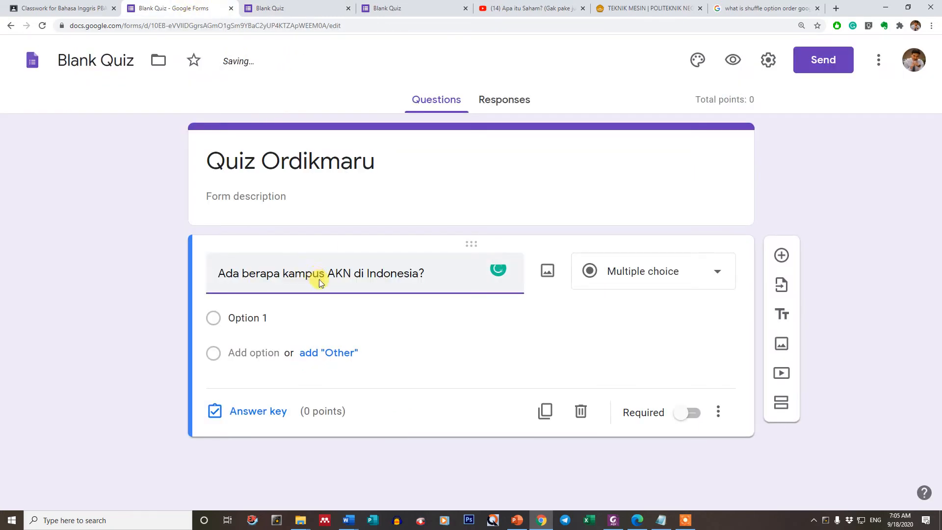
left_click(281, 4)
left_click(204, 6)
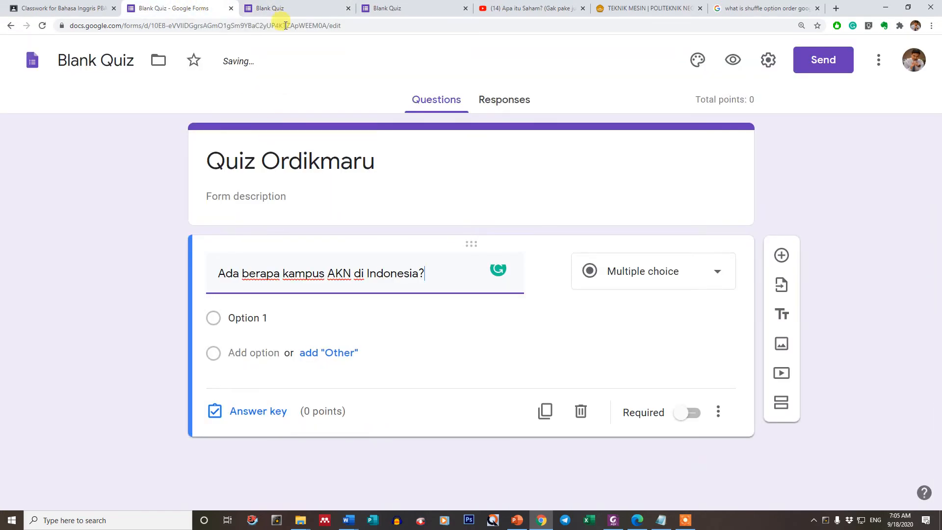
Step: Give the question "Ada berapa kampus AKN di Indonesia?" the four answer options 1, 2, 3 and 4
left_click(289, 4)
left_click(204, 6)
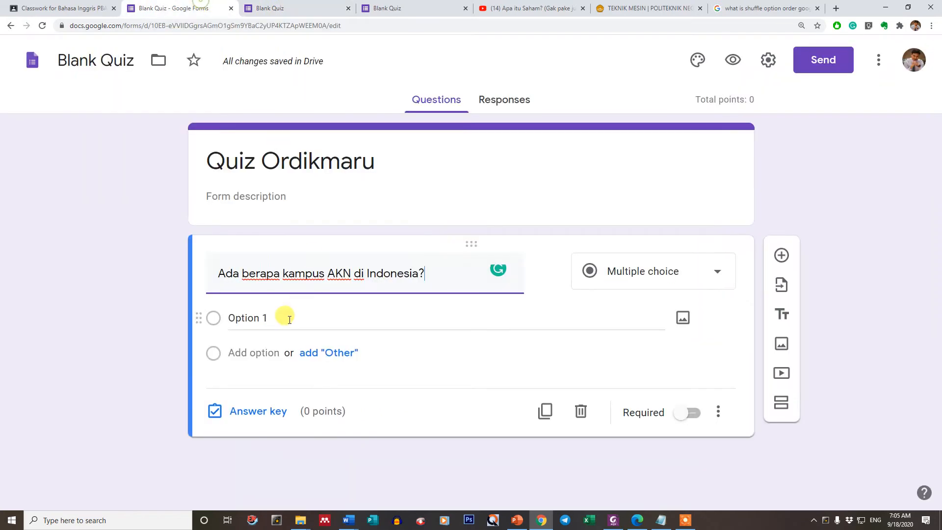
left_click(270, 321)
type("1")
left_click(267, 353)
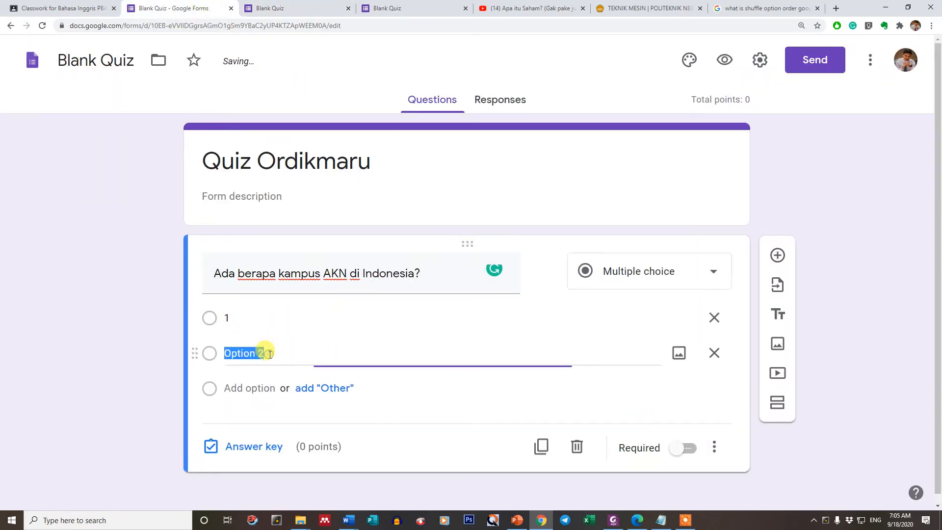
type("2")
left_click(250, 385)
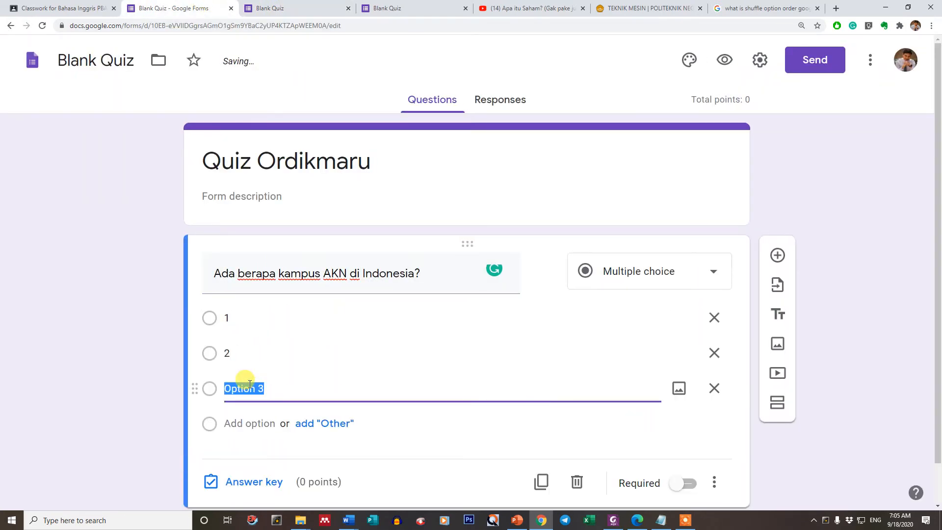
left_click(240, 421)
type("4")
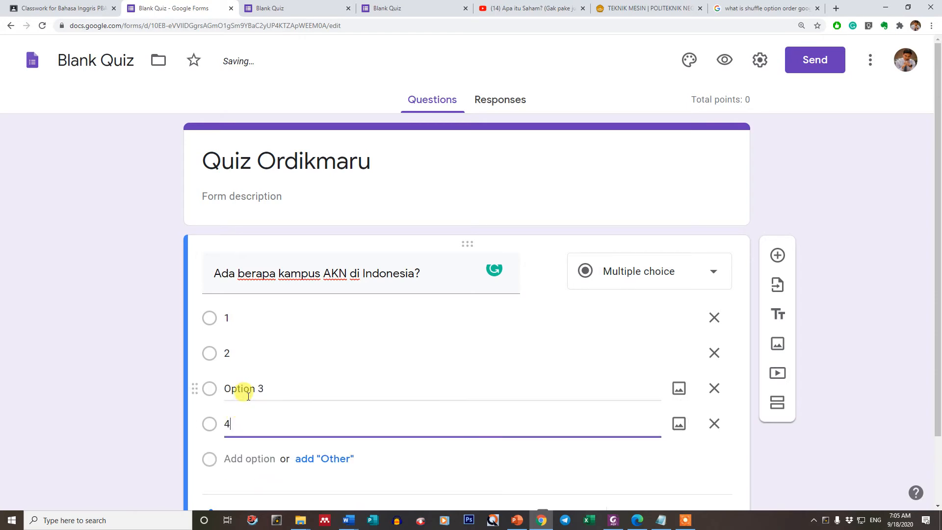
left_click(243, 388)
type("3")
left_click(141, 395)
scroll(185, 459, "down", 2)
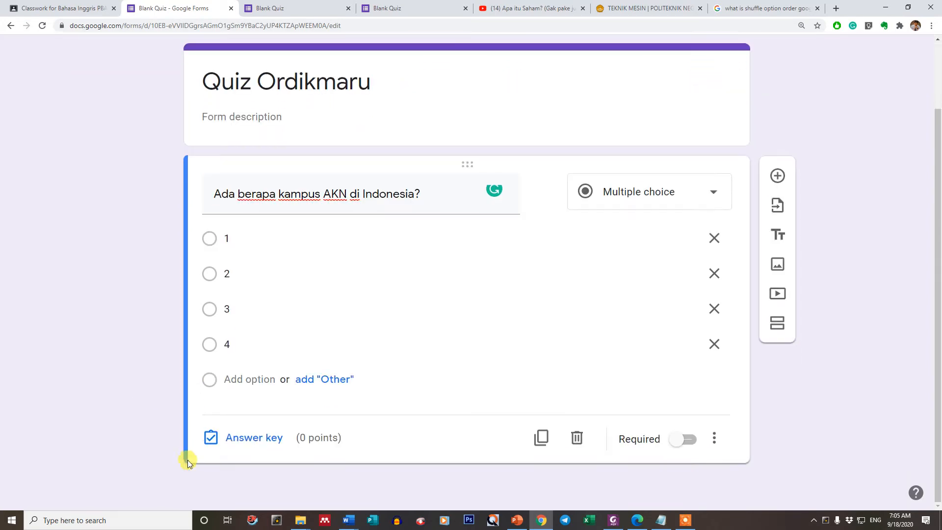
Step: Check the answer key of the same question in the other Blank Quiz form, and mark option 4 as correct in Quiz Ordikmaru
left_click(241, 448)
left_click(280, 8)
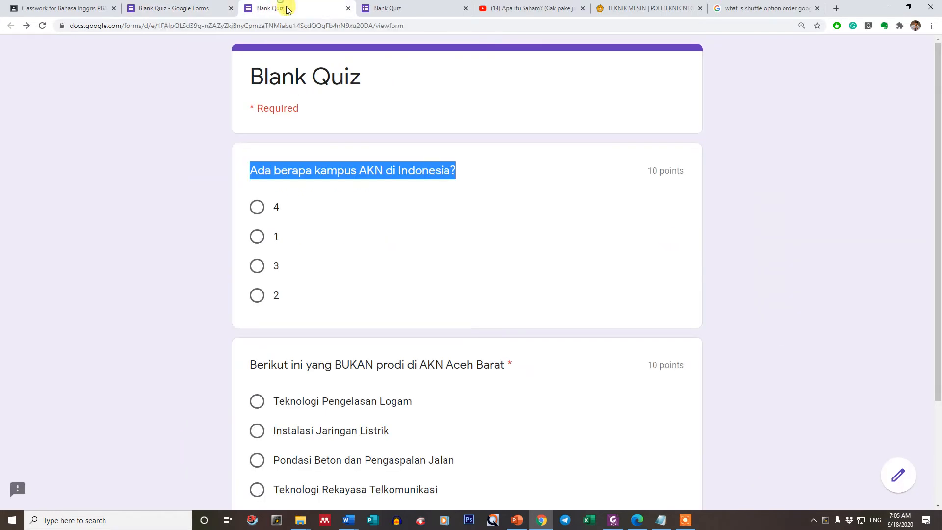
scroll(673, 193, "down", 3)
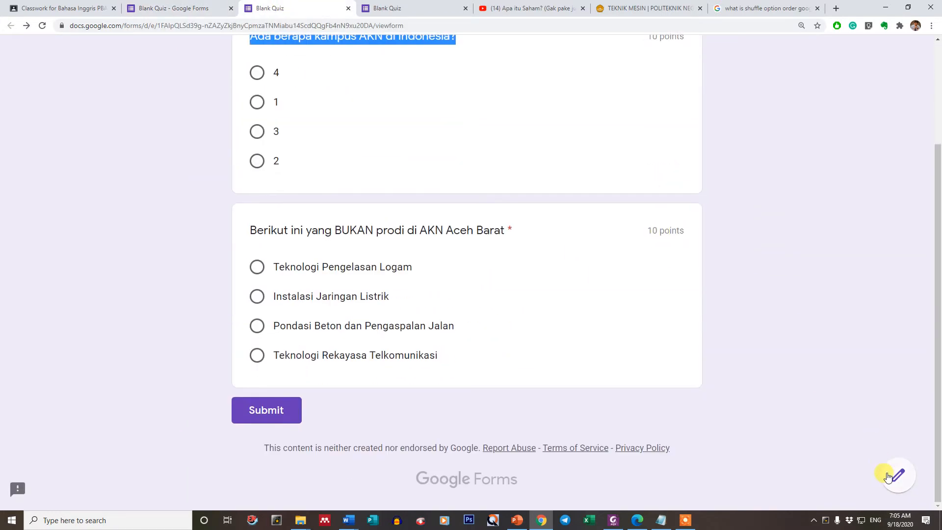
left_click(888, 476)
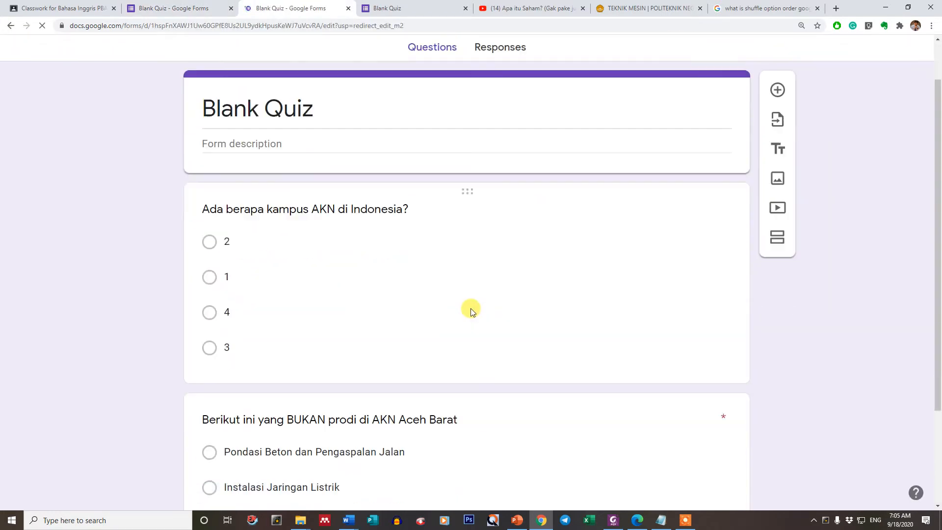
left_click(334, 348)
left_click(250, 415)
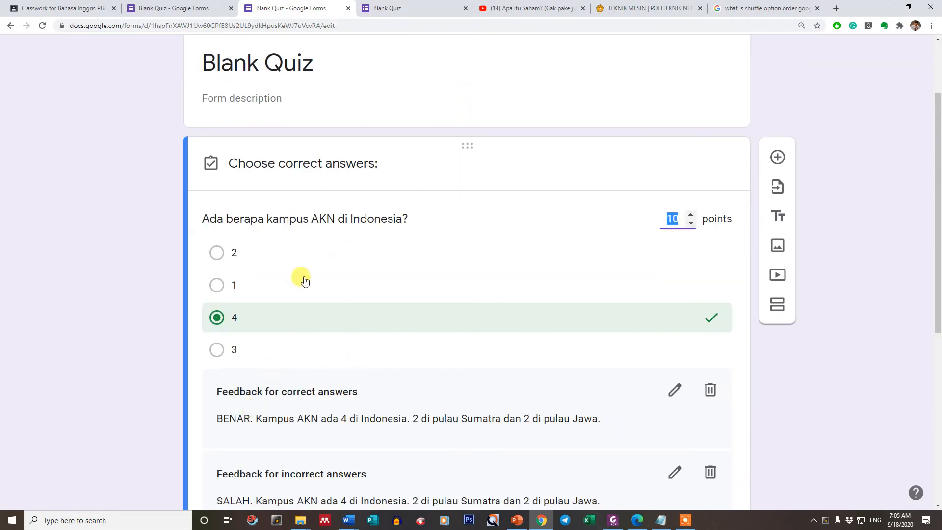
key("ctrl+shift+Tab")
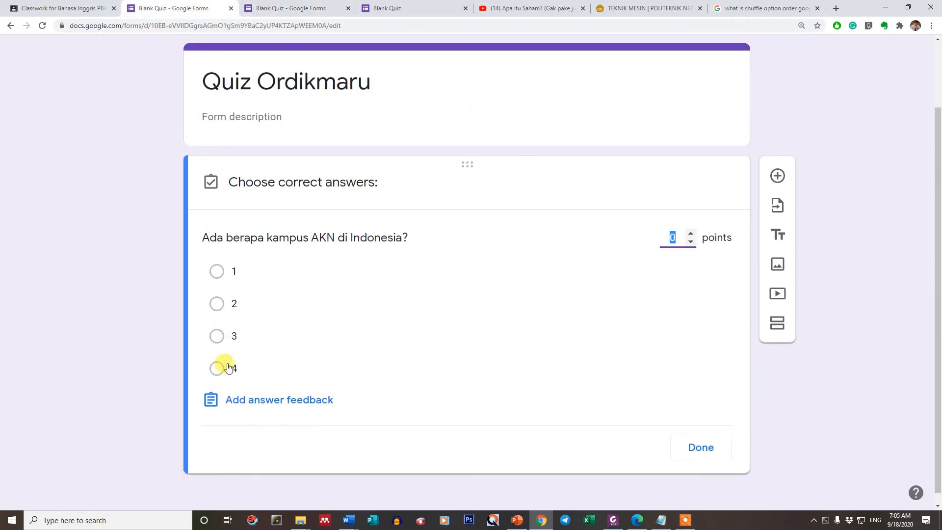
left_click(229, 368)
key("ctrl+Tab")
scroll(469, 324, "down", 3)
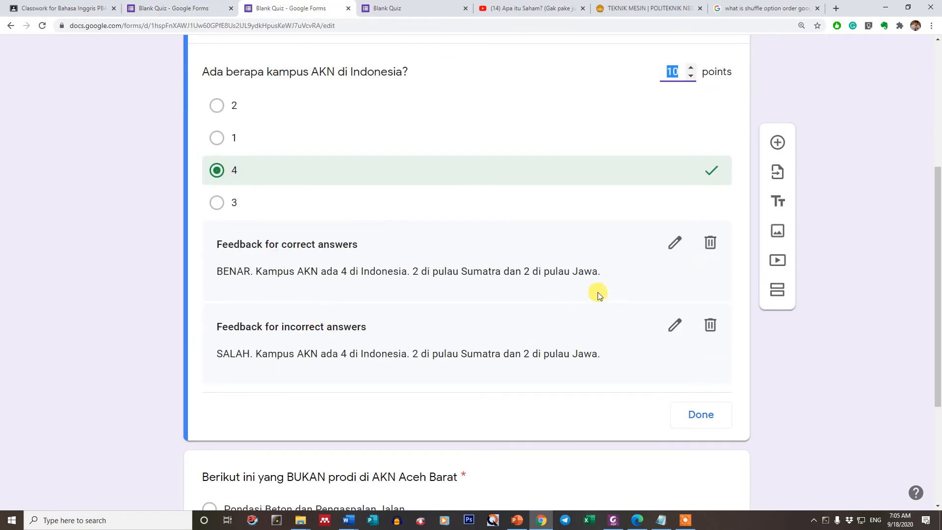
left_click_drag(600, 271, 214, 277)
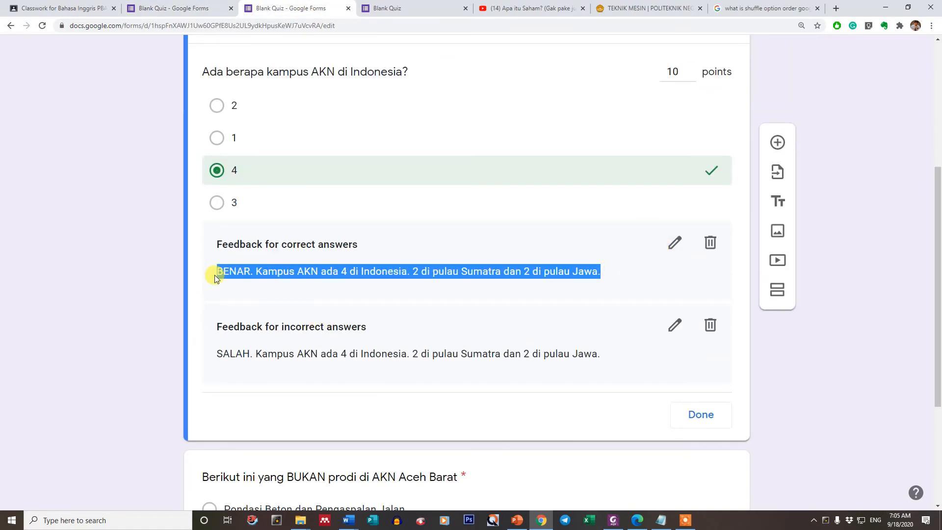
key("ctrl+shift+Tab")
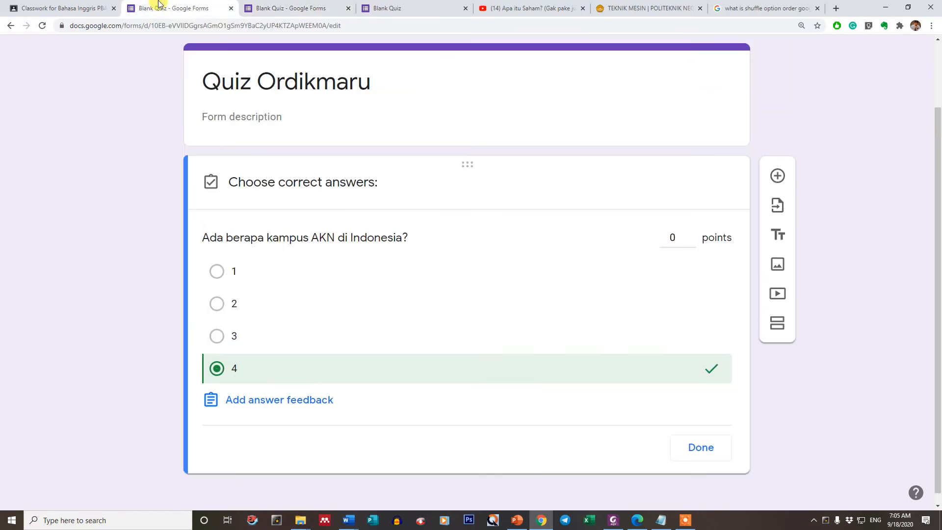
left_click(232, 400)
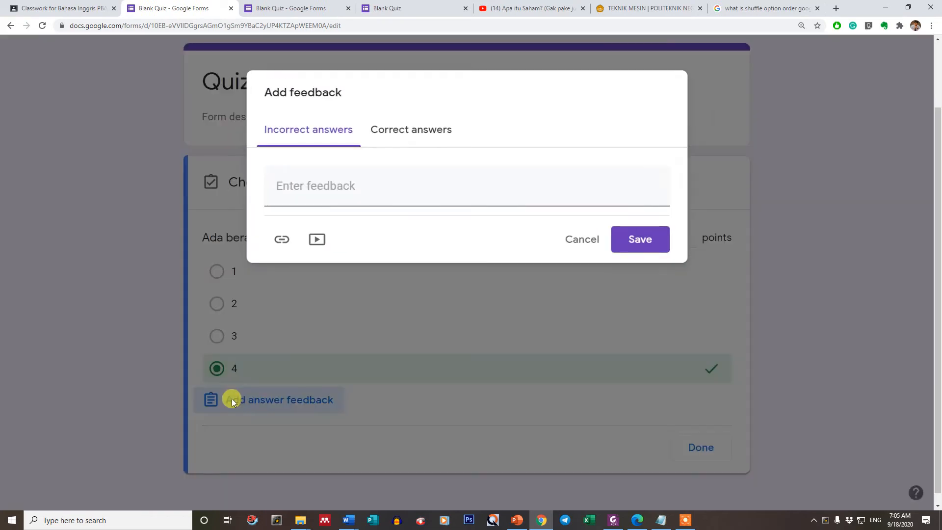
left_click(592, 246)
Step: Try marking option 2 as an additional correct answer, and unmark it
left_click(220, 304)
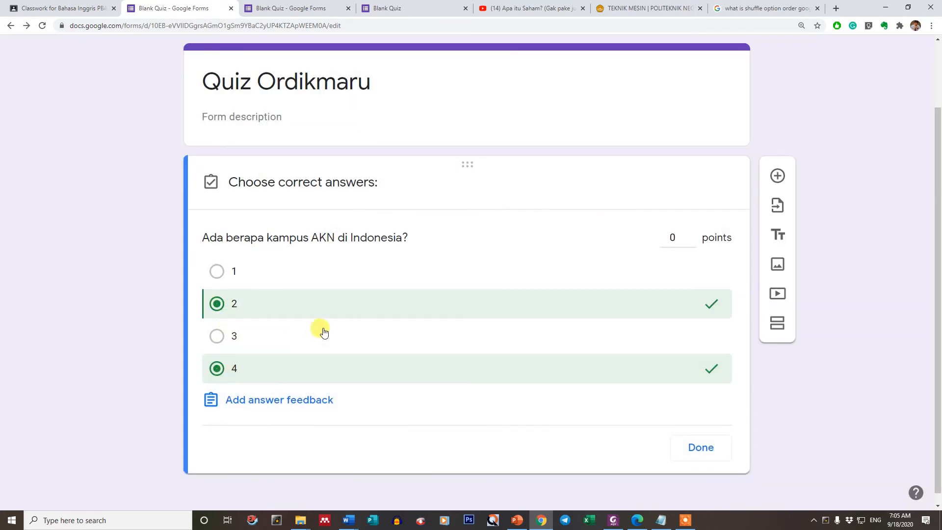
left_click(377, 304)
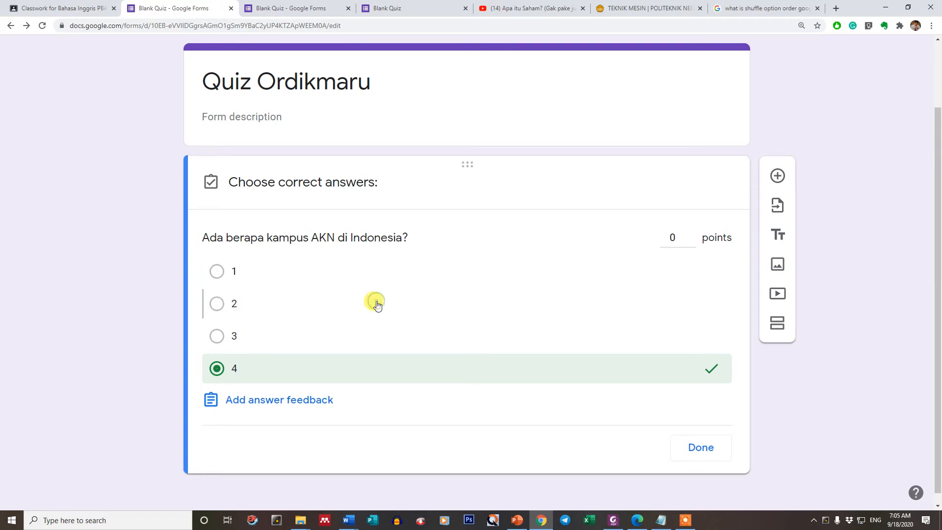
Step: Add the incorrect-answer feedback "SALAH. Kampus AKN ada 4 di Indonesia. 2 di pulau Sumatra dan 2 di pulau Jawa." from the other form
left_click(283, 401)
left_click(332, 191)
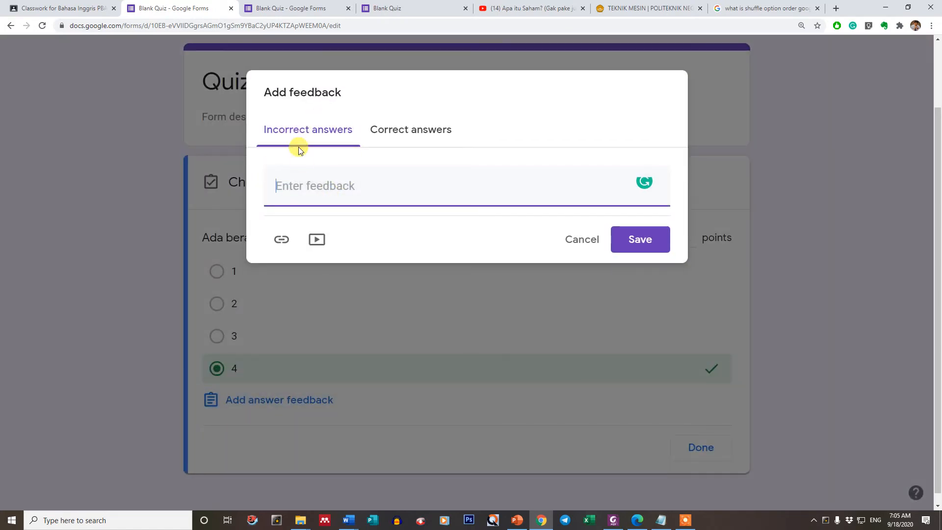
left_click(296, 6)
left_click(223, 7)
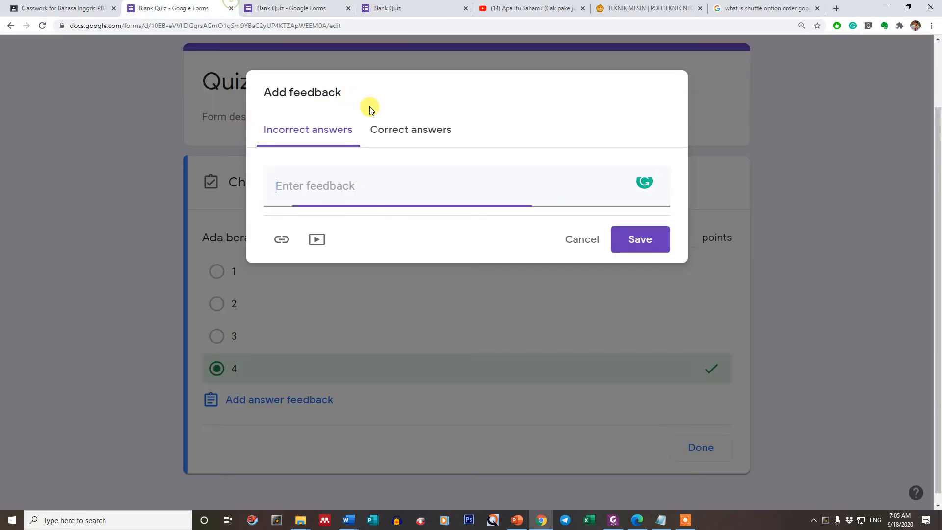
left_click(260, 5)
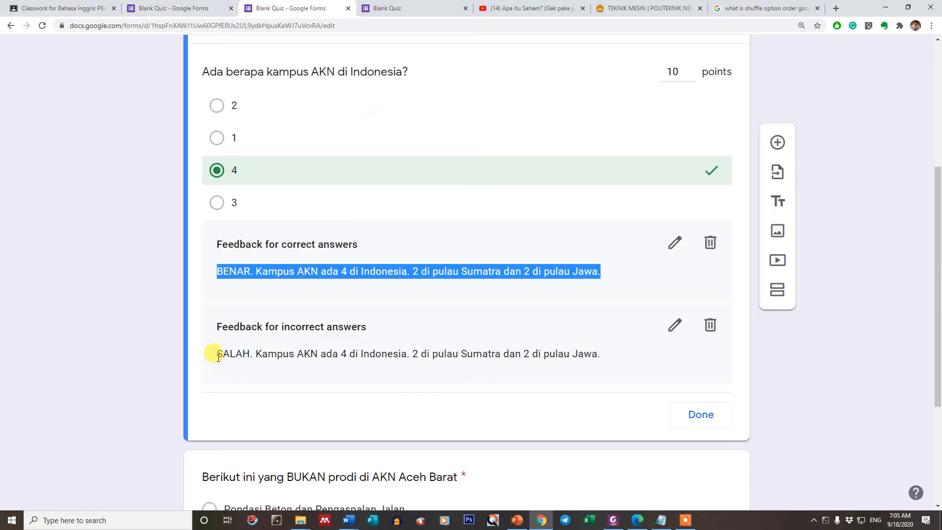
left_click_drag(218, 356, 618, 360)
key("ctrl+c")
left_click(221, 8)
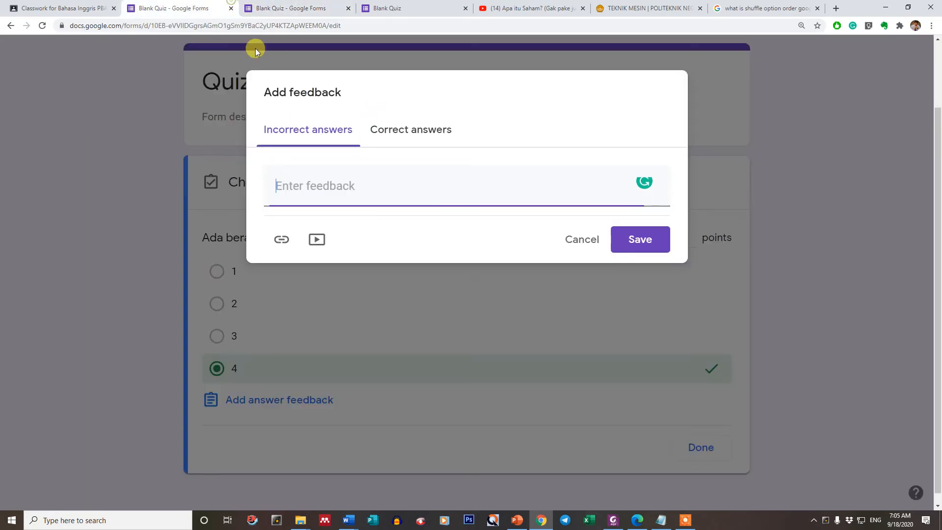
key("ctrl+v")
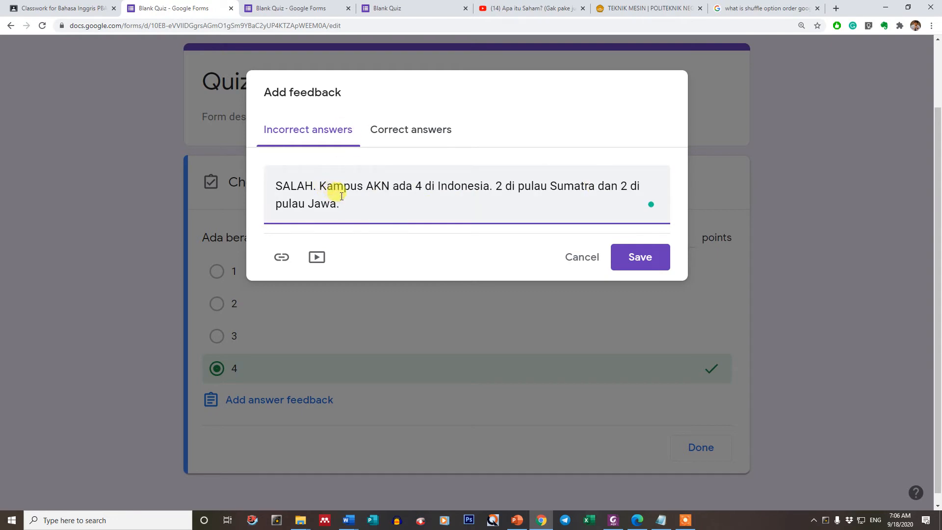
Step: Add the correct-answer feedback "BENAR. Kampus AKN ada 4 di Indonesia. 2 di pulau Sumatra dan 2 di pulau Jawa." and save both feedbacks
left_click(390, 141)
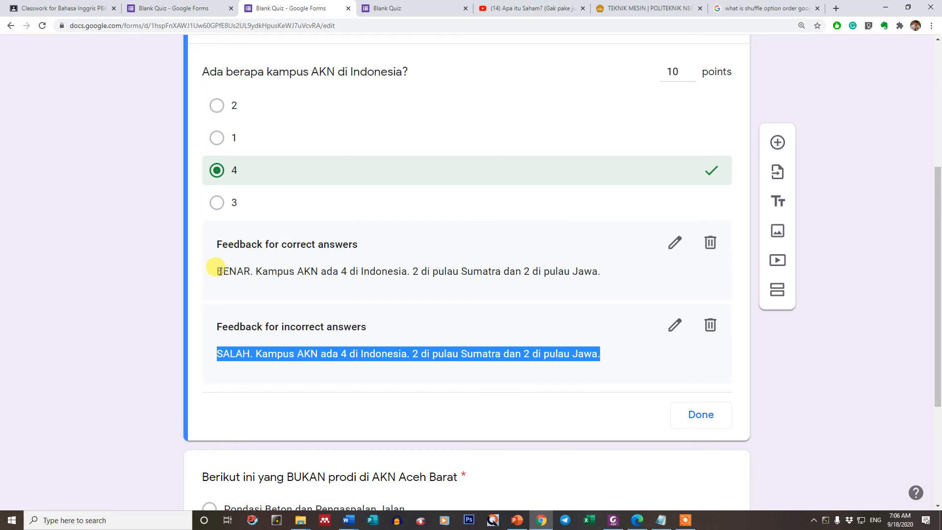
left_click_drag(217, 270, 611, 276)
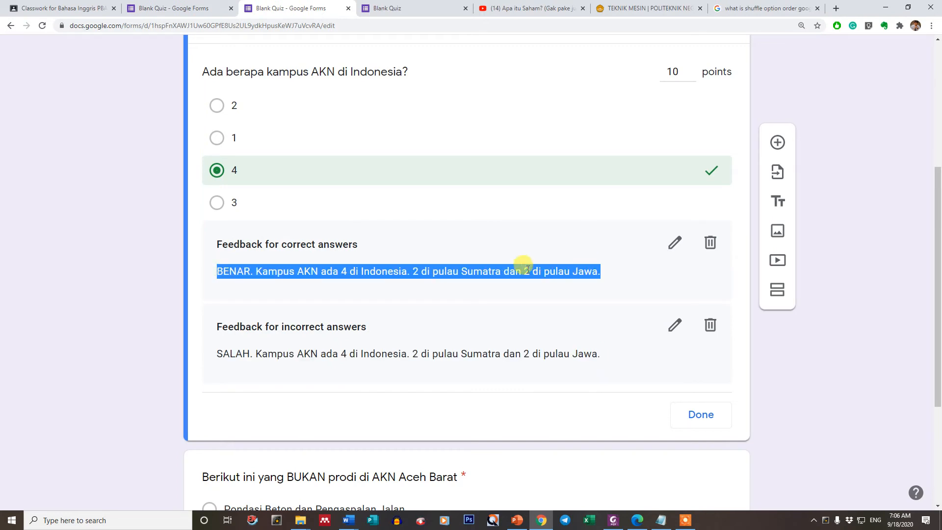
left_click(203, 5)
left_click(351, 184)
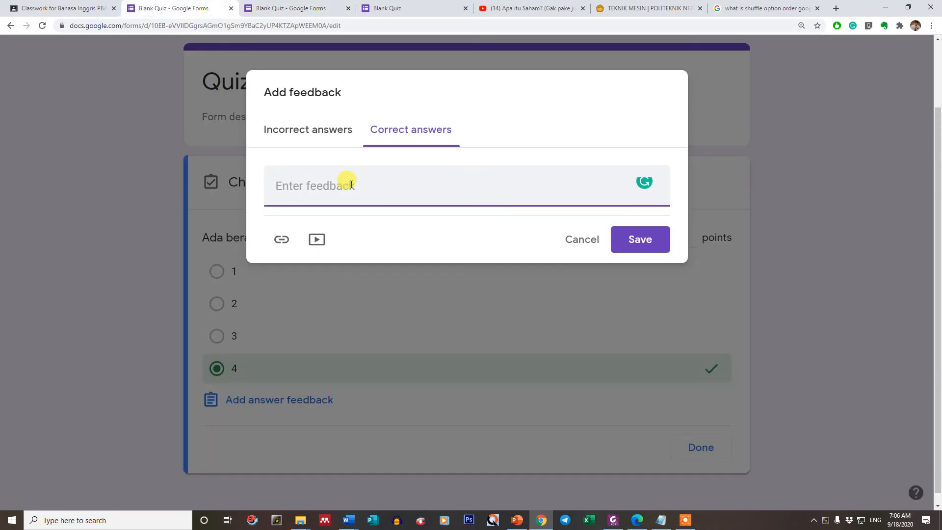
key("ctrl+v")
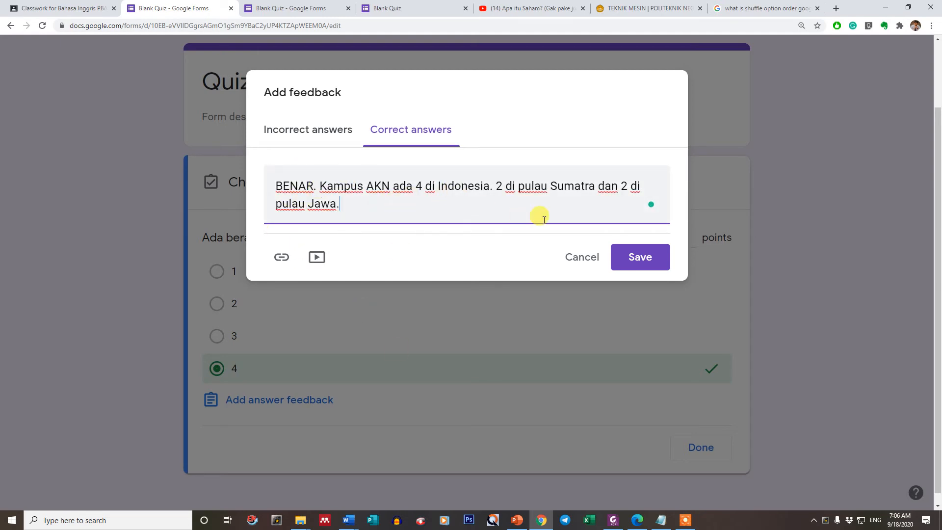
left_click(638, 265)
scroll(563, 317, "down", 3)
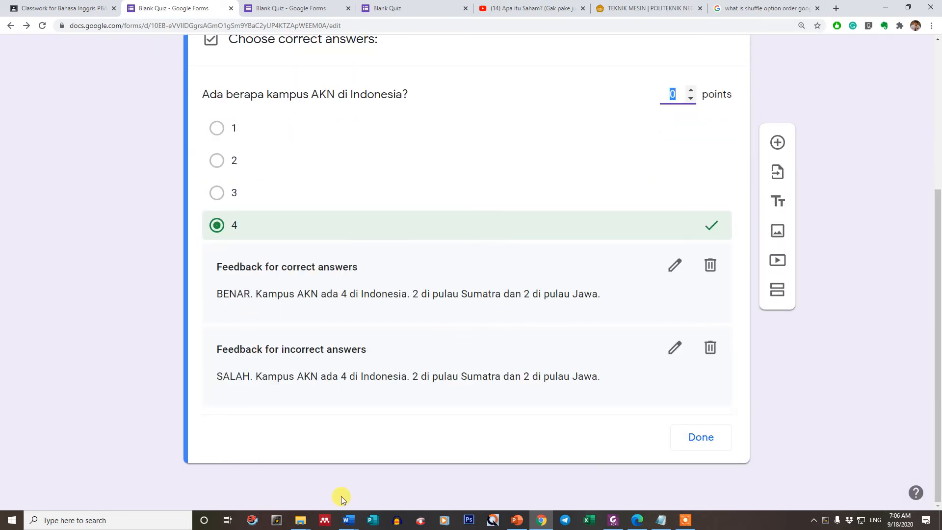
scroll(505, 246, "up", 1)
scroll(614, 288, "down", 1)
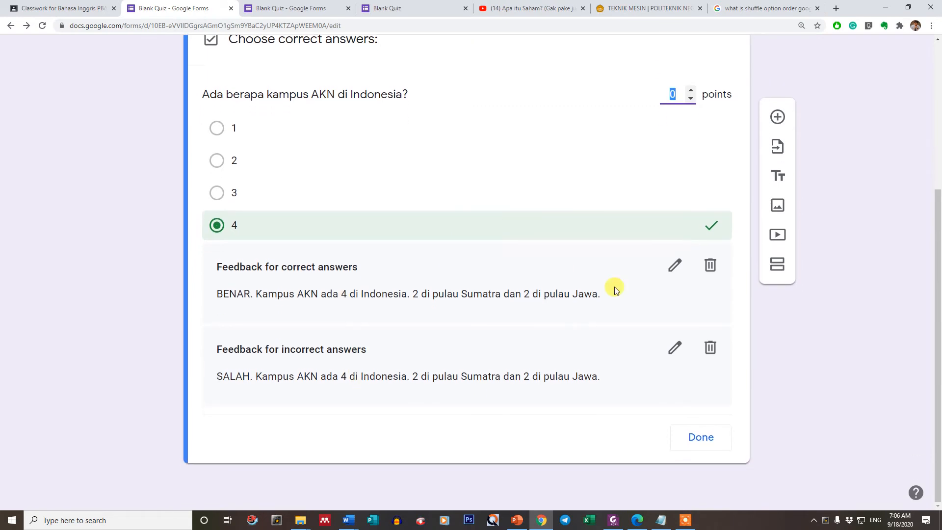
Step: Set the question's score to 10 points, checking the Classroom assignment's points, and finish the answer key
left_click(676, 95)
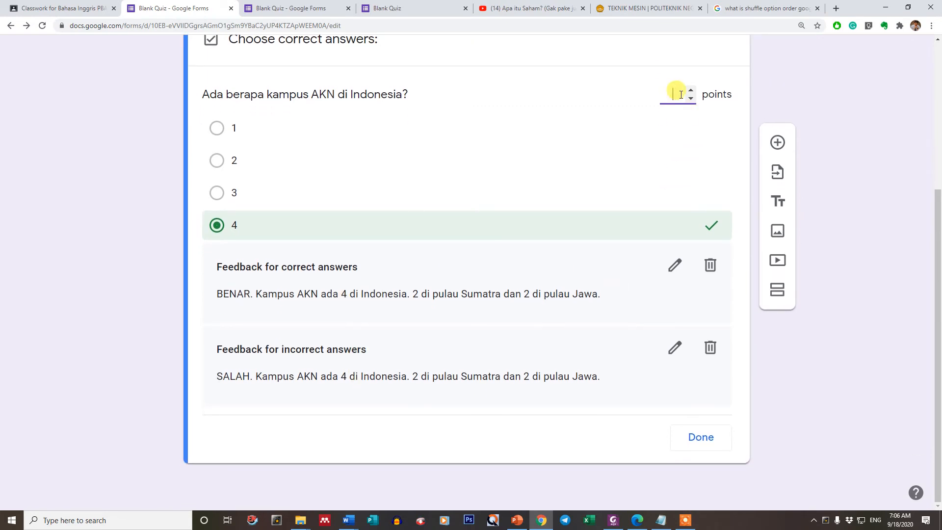
left_click(105, 8)
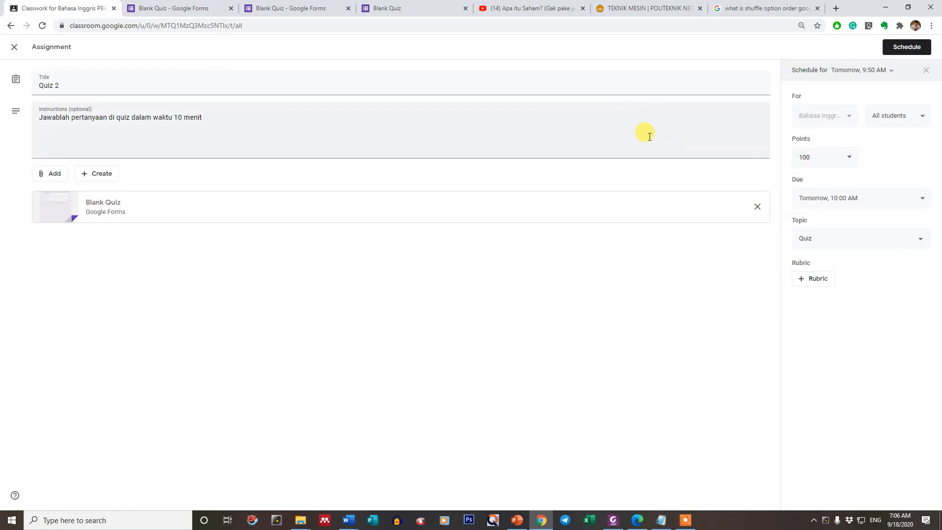
left_click(201, 6)
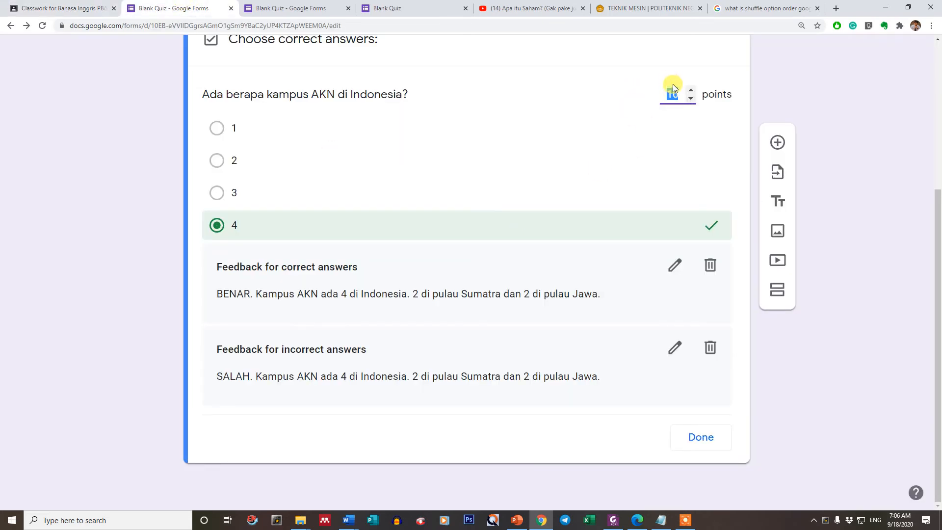
left_click(759, 95)
scroll(624, 409, "up", 2)
scroll(625, 409, "down", 2)
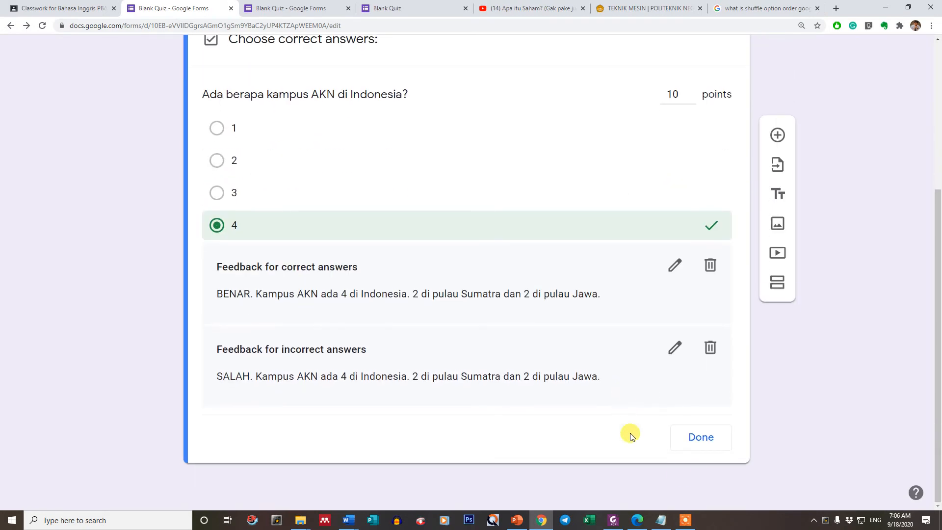
scroll(532, 245, "up", 1)
scroll(532, 254, "down", 1)
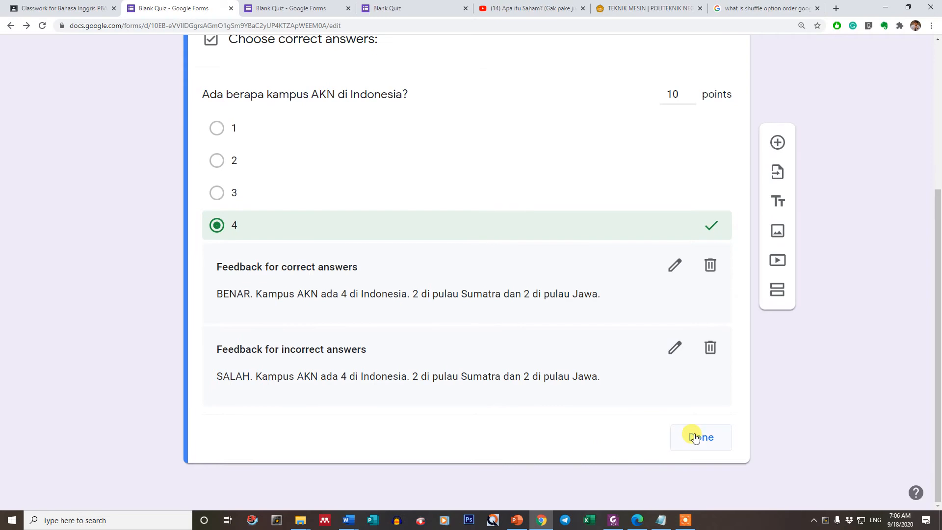
left_click(695, 437)
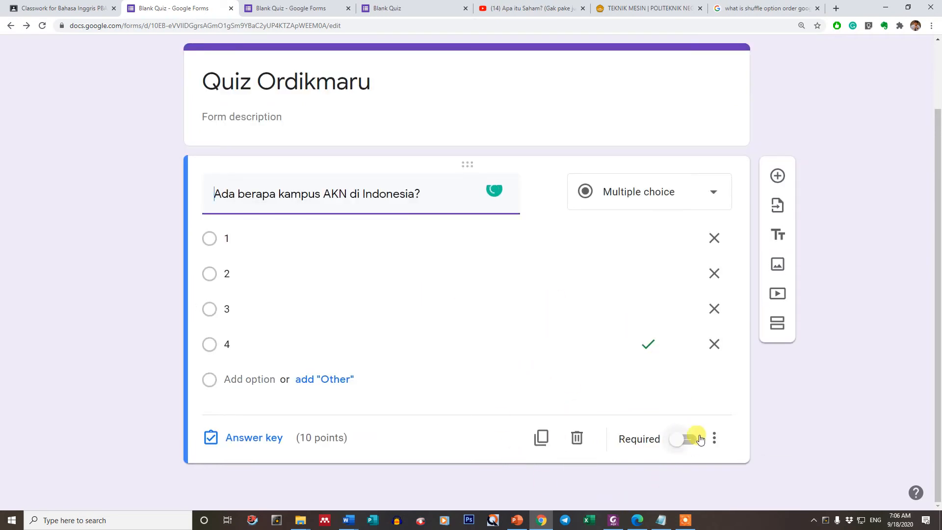
Step: Turn on Shuffle option order for the campus question
left_click(712, 438)
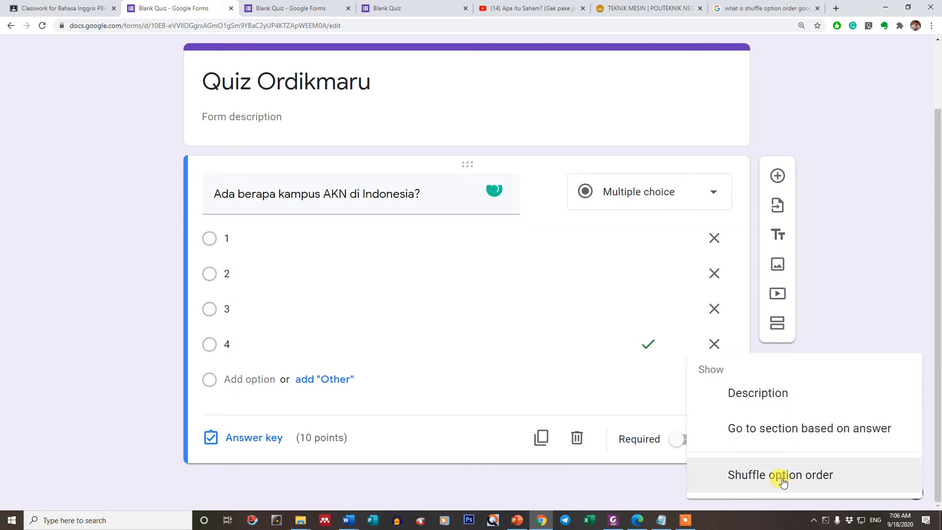
left_click(727, 481)
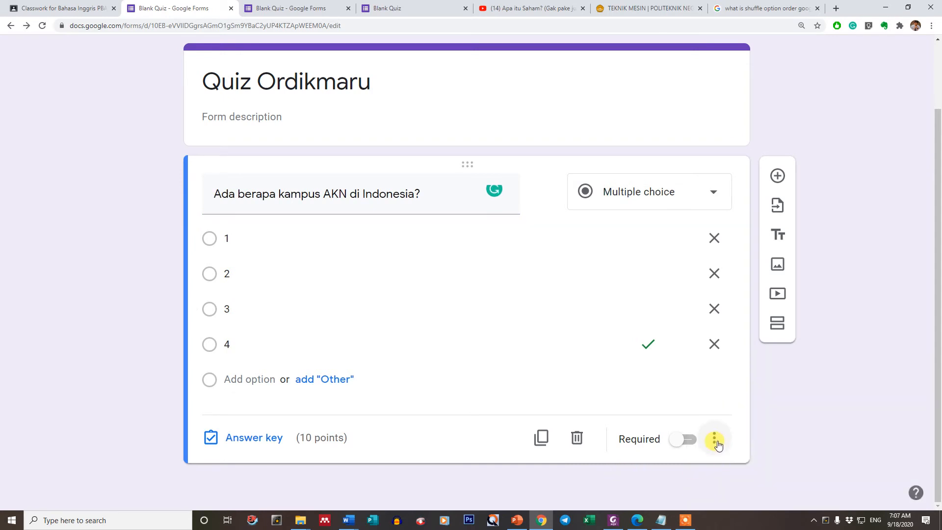
Step: Enable Shuffle option order for the campus question and reopen its options to check the setting
left_click(716, 440)
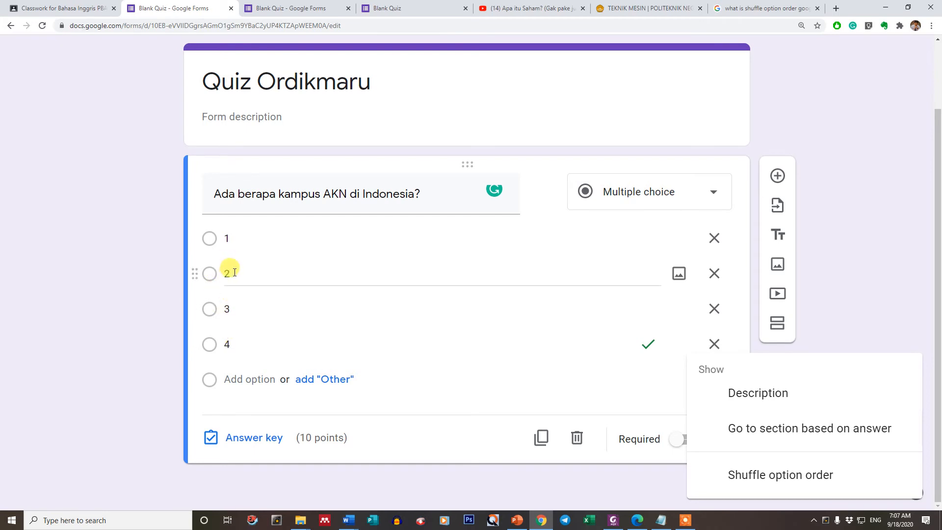
left_click(771, 473)
left_click(715, 438)
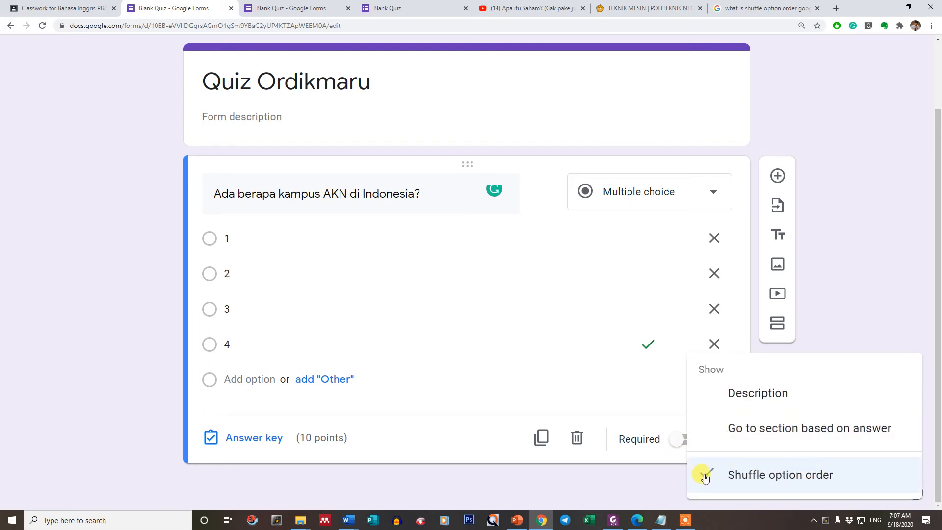
Step: Compare the order of the campus question's options in the quiz preview with their order in the editor
left_click(430, 6)
scroll(427, 301, "up", 2)
scroll(428, 302, "down", 1)
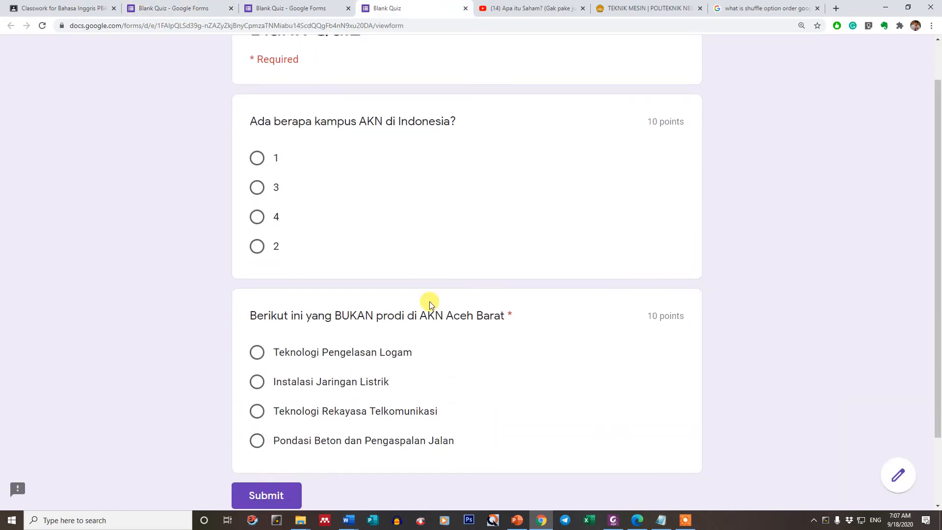
scroll(391, 301, "up", 1)
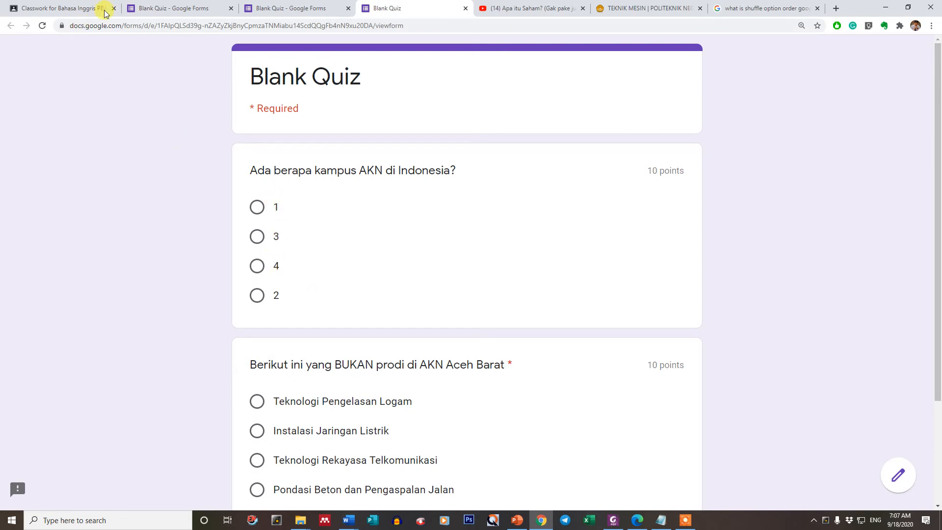
left_click(154, 8)
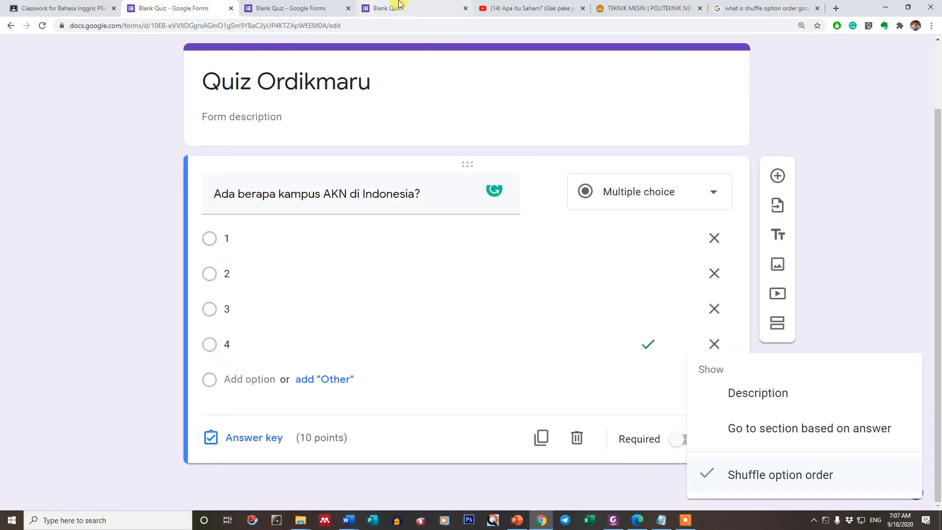
left_click(399, 5)
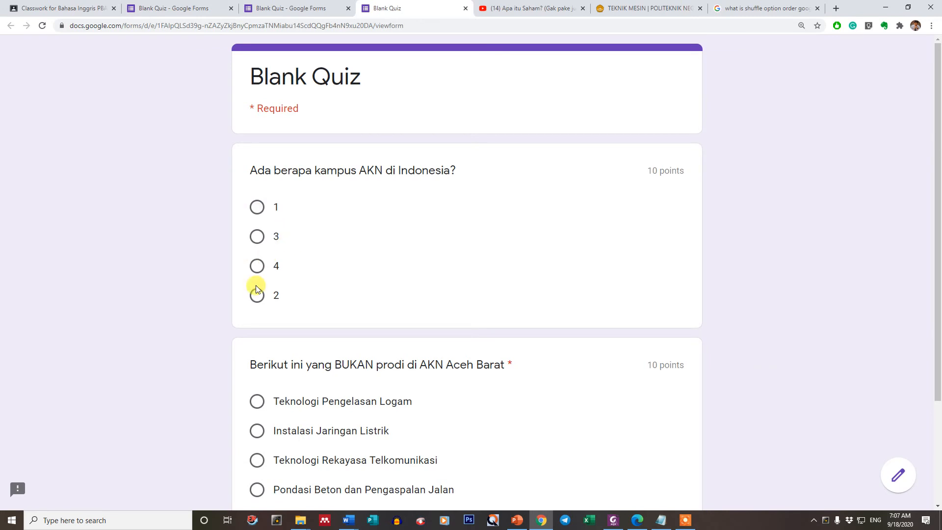
left_click(219, 8)
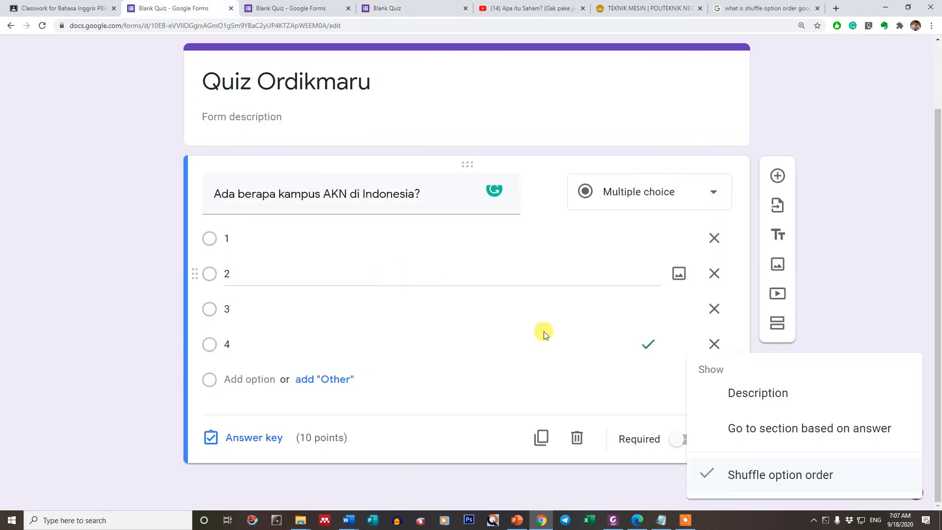
Step: Turn off Shuffle option order for the campus question and close its options
left_click(724, 475)
left_click(714, 438)
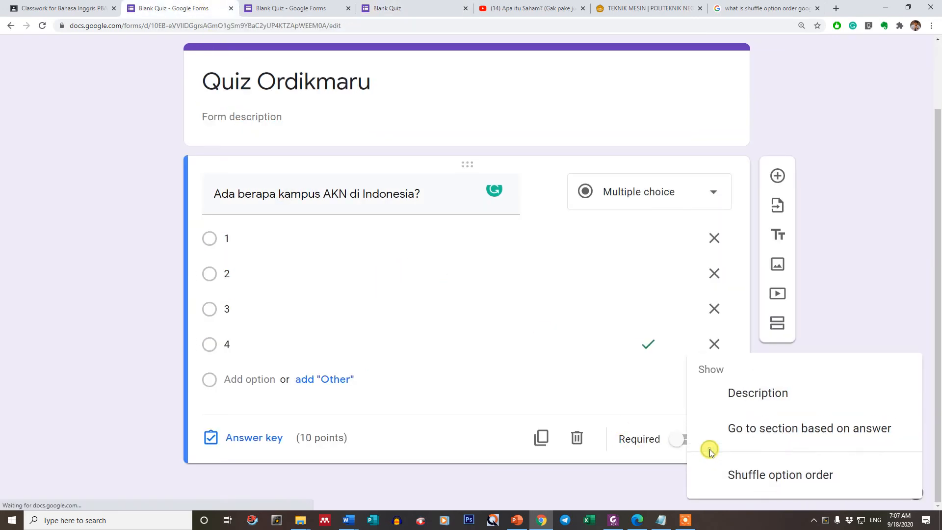
left_click(600, 476)
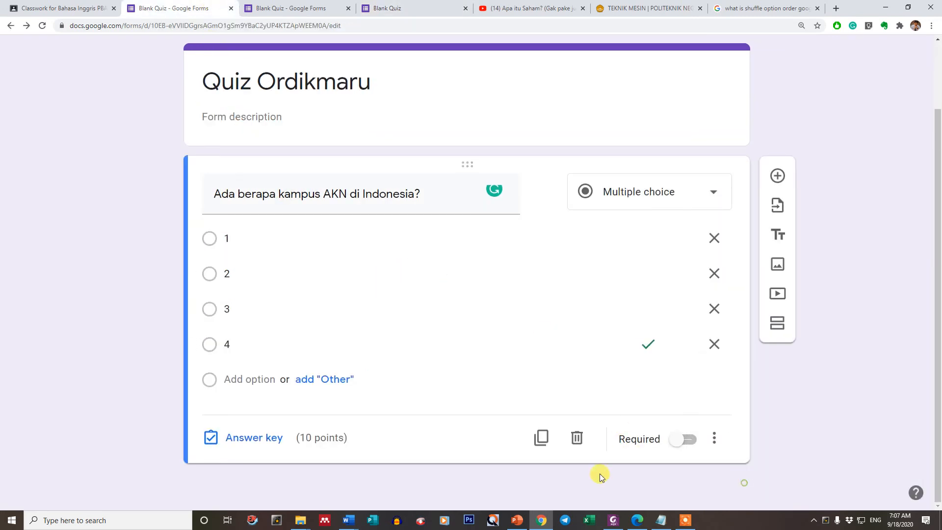
Step: Switch Required on and back off for the campus question, and add and delete a blank question
left_click(691, 443)
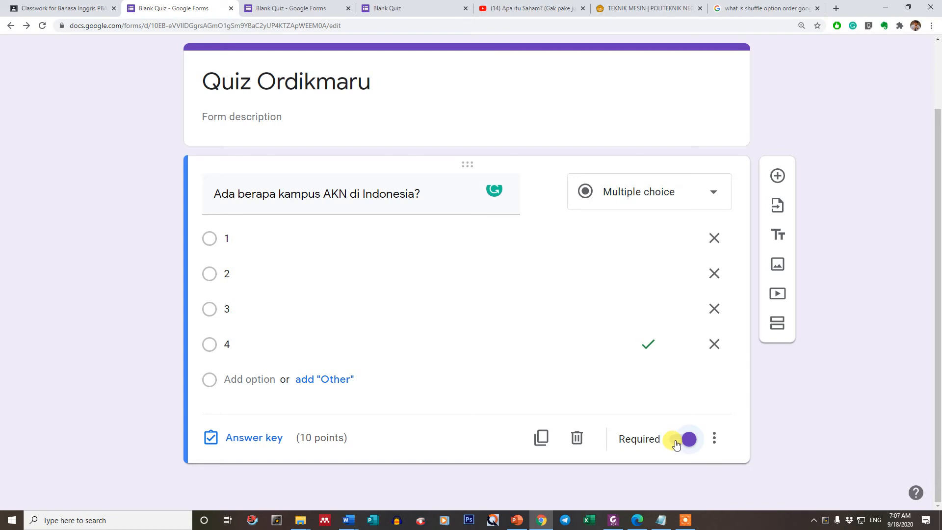
left_click(676, 444)
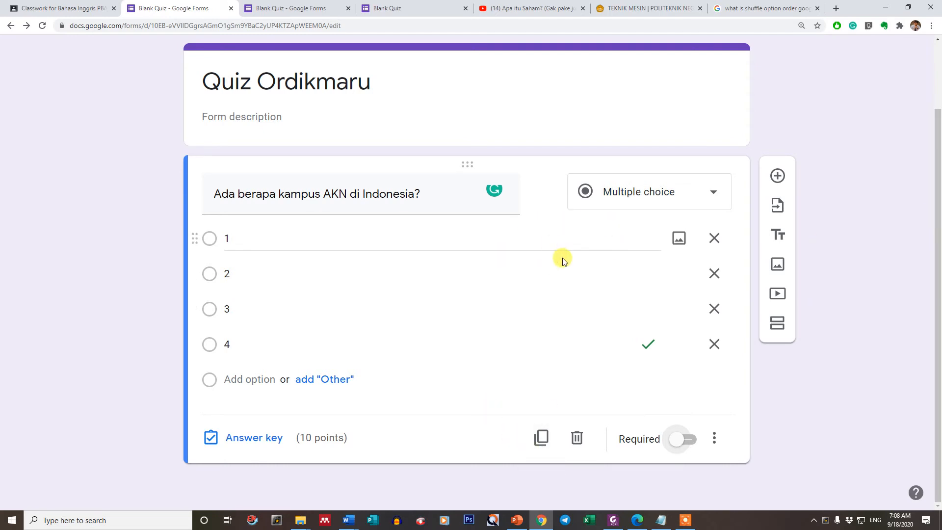
left_click(778, 175)
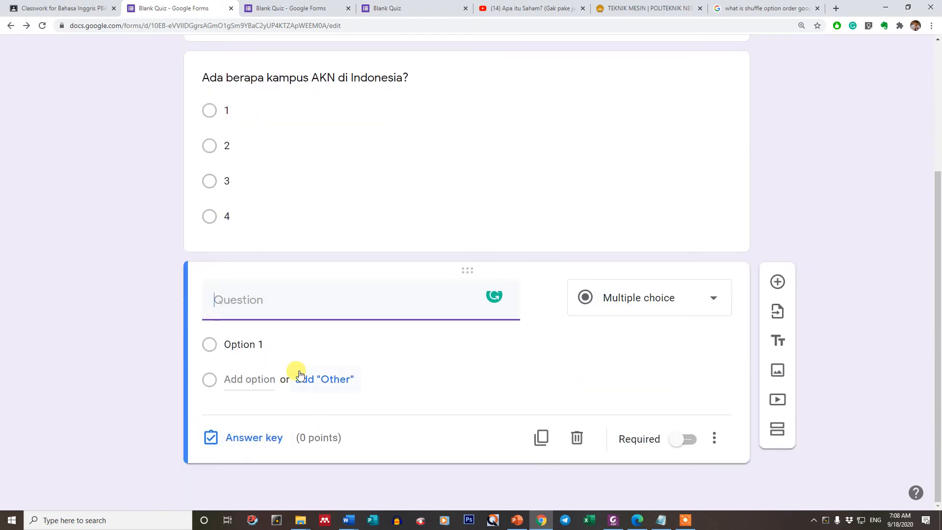
left_click(577, 437)
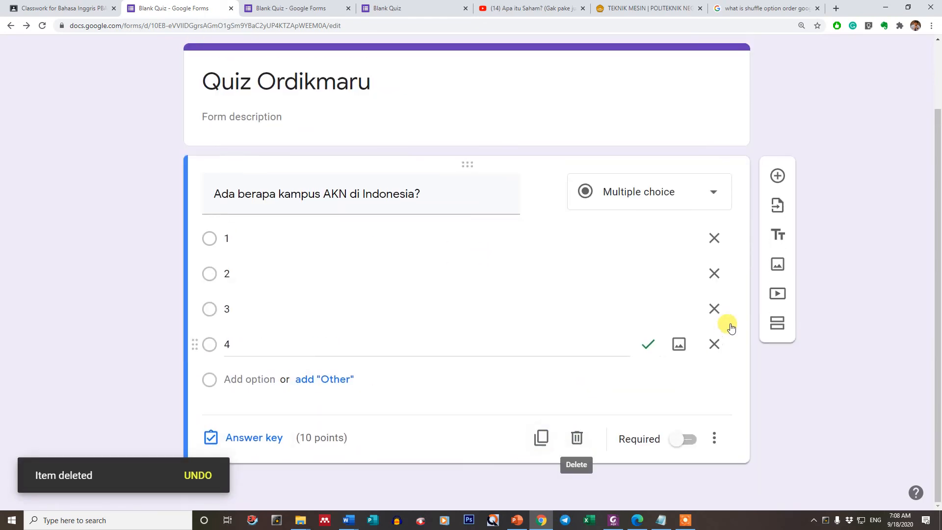
Step: Duplicate the campus question and replace the copy's text with "Berikut ini yang BUKAN prodi di AKN Aceh Barat" from the other form
left_click(542, 436)
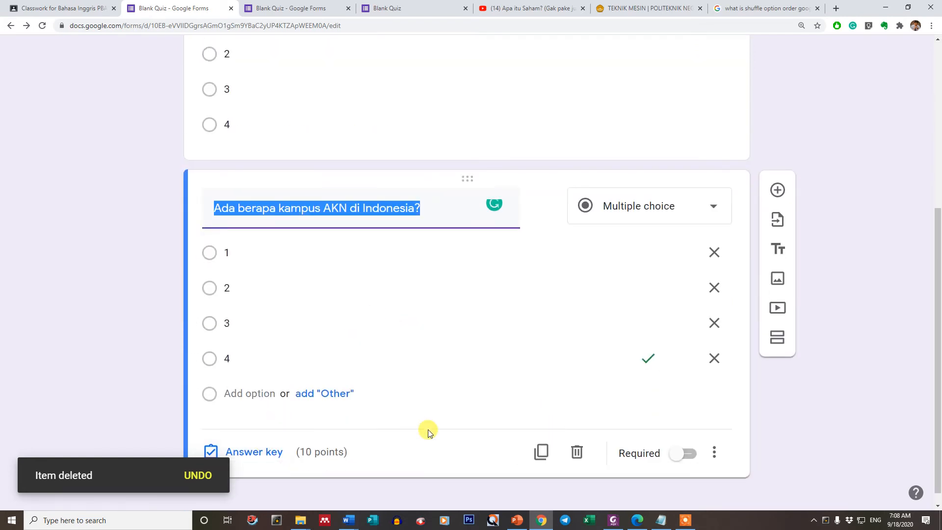
left_click(341, 8)
scroll(347, 361, "down", 4)
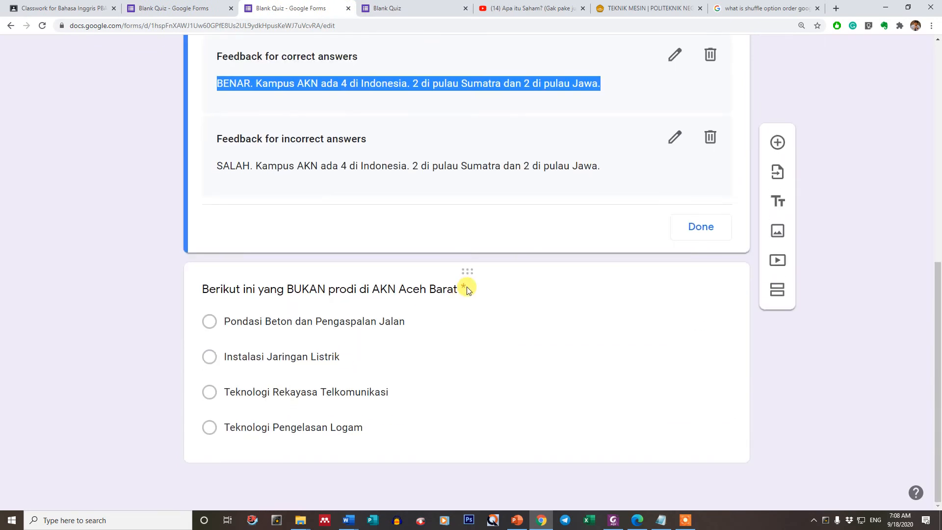
left_click(455, 289)
key("ctrl+c")
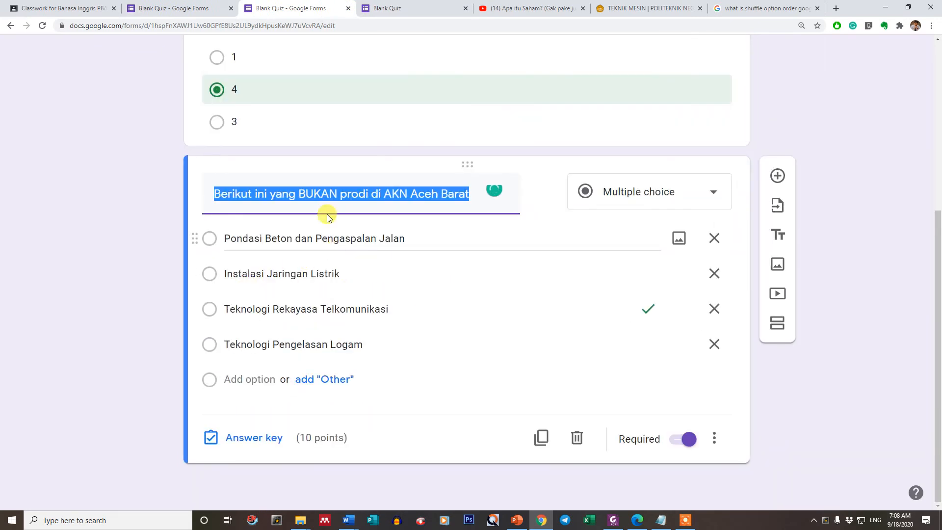
left_click(162, 7)
key("ctrl+v")
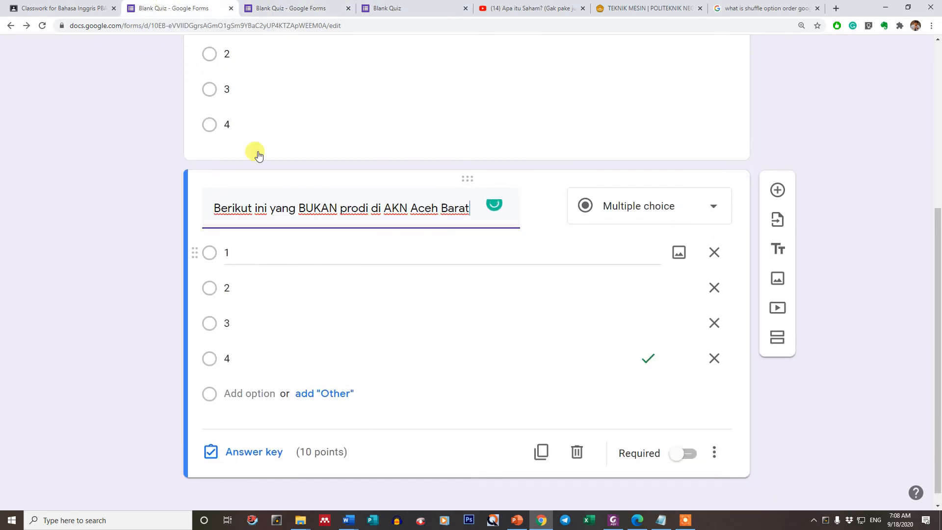
Step: Replace the duplicated question's first option with "Pondasi Beton dan Pengaspalan Jalan" copied from the other form
left_click(273, 7)
left_click(277, 240)
key("ctrl+c")
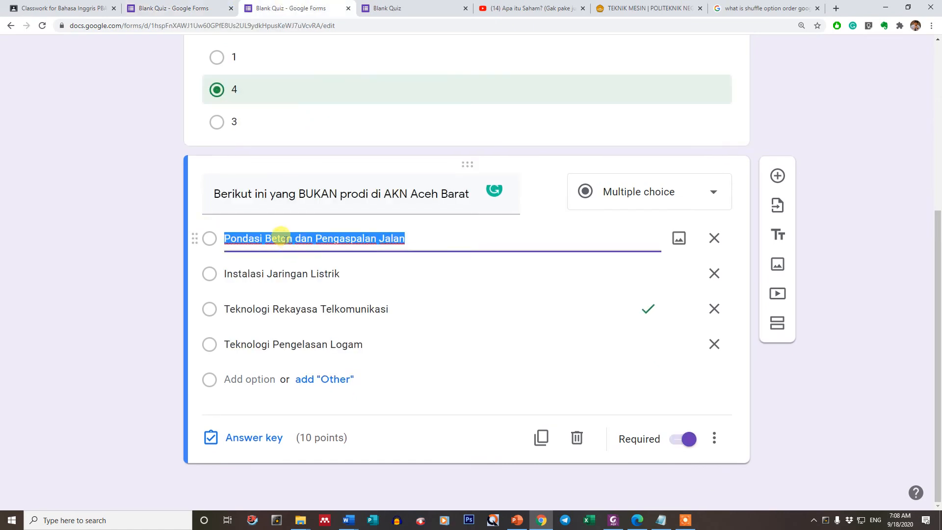
left_click(192, 7)
left_click(274, 244)
key("ctrl+v")
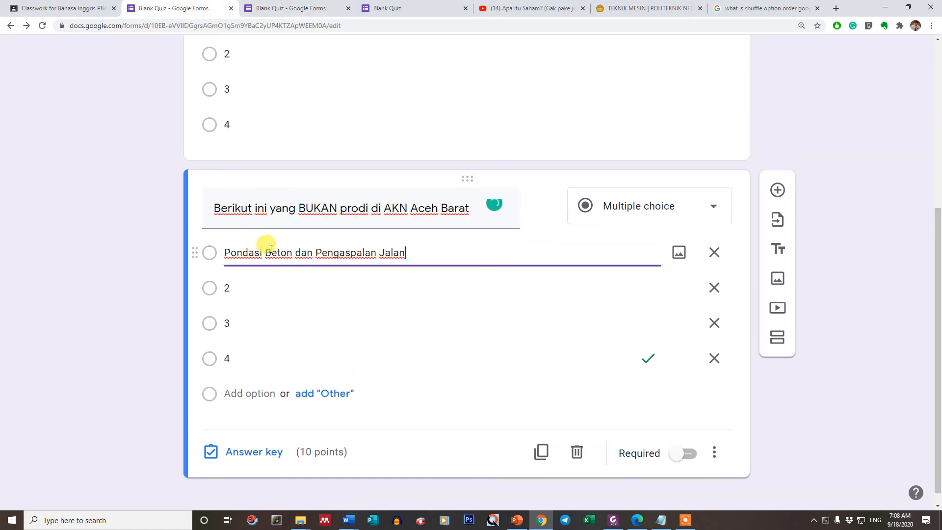
Step: Replace the second option with "Instalasi Jaringan Listrik" copied from the other form
left_click(284, 8)
left_click(286, 273)
key("ctrl+c")
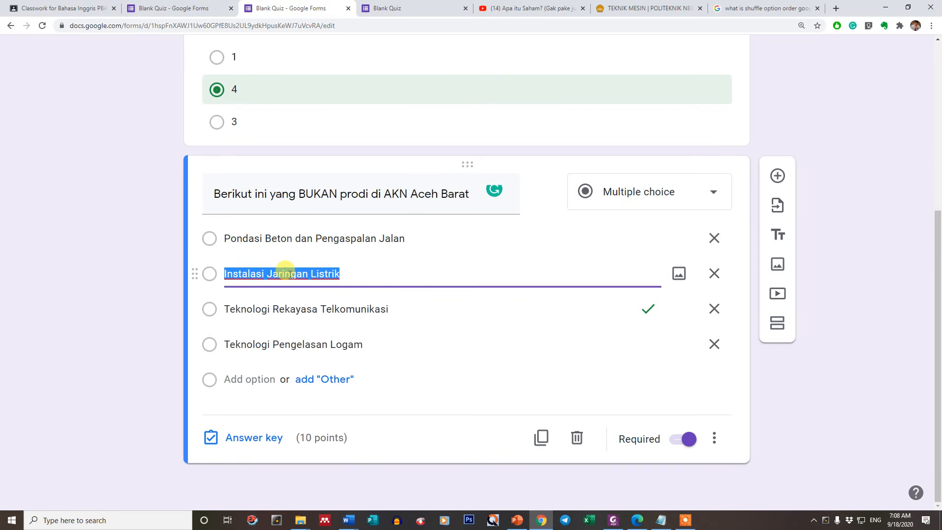
key("ctrl+Page_Up")
left_click(294, 294)
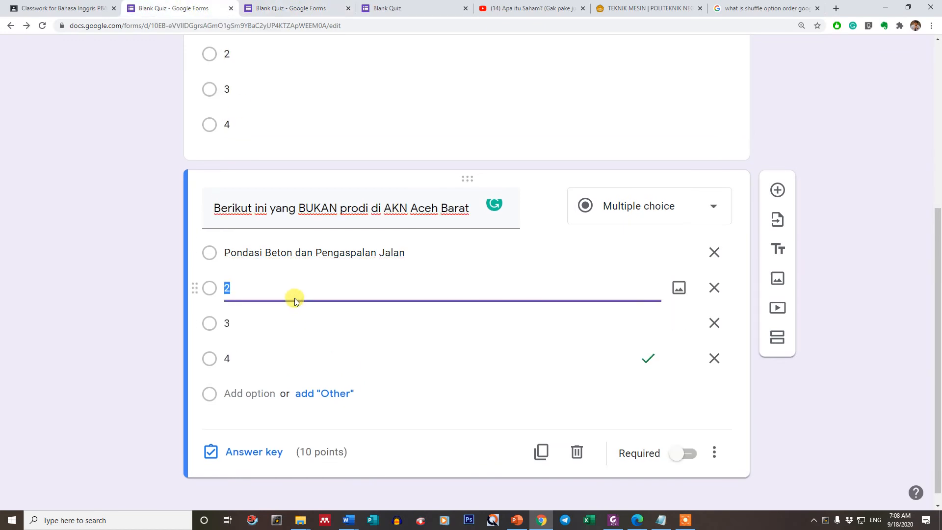
key("ctrl+v")
Step: Replace the third option with "Teknologi Rekayasa Telkomunikasi" copied from the other form
left_click(285, 8)
left_click(314, 309)
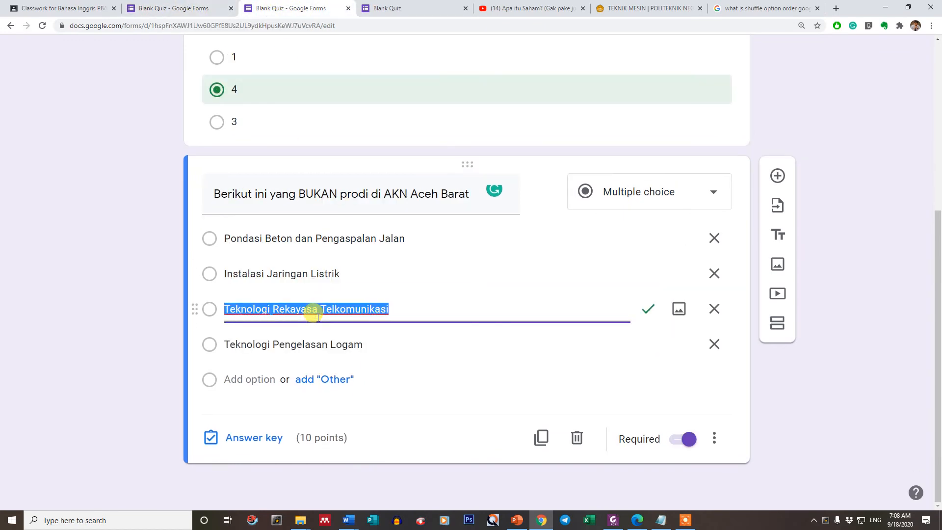
key("ctrl+c")
key("ctrl+Page_Up")
left_click(286, 324)
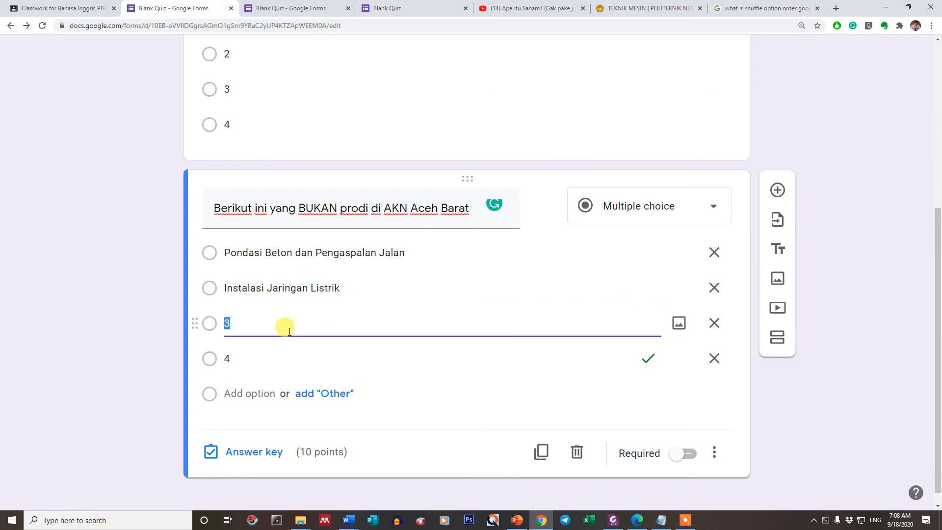
key("ctrl+v")
Step: Replace the fourth option with "Teknologi Pengelasan Logam" copied from the other form
left_click(285, 7)
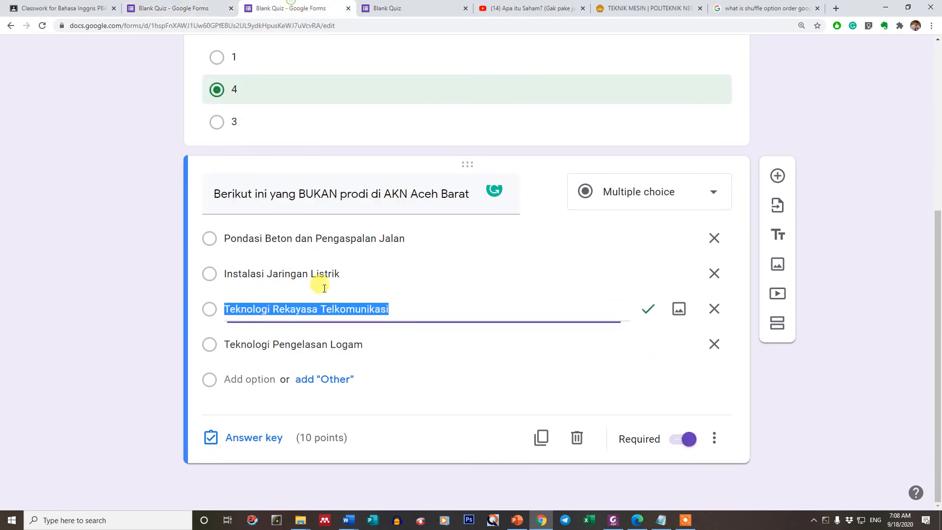
left_click(309, 343)
key("ctrl+c")
key("ctrl+Page_Up")
left_click(304, 358)
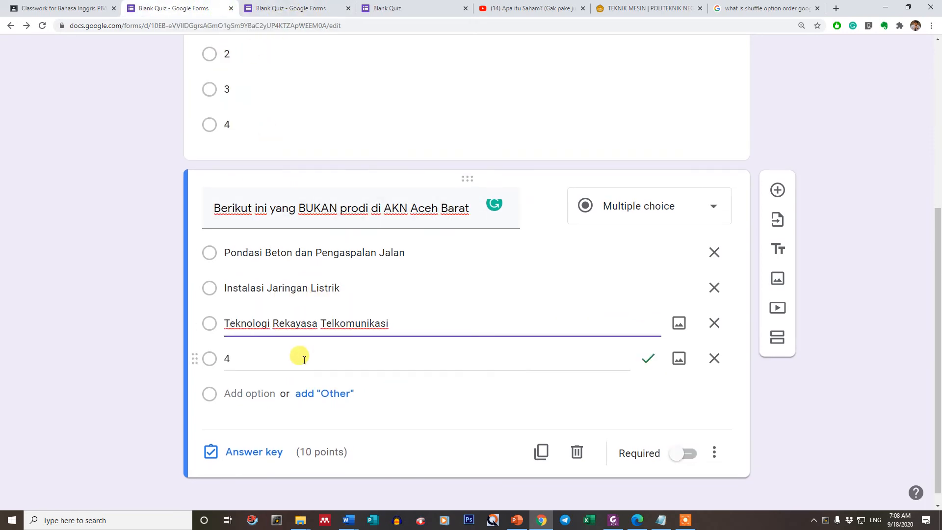
key("ctrl+v")
Step: In the second question's answer key, mark "Teknologi Rekayasa Telkomunikasi" as correct and unmark "Teknologi Pengelasan Logam"
left_click(258, 456)
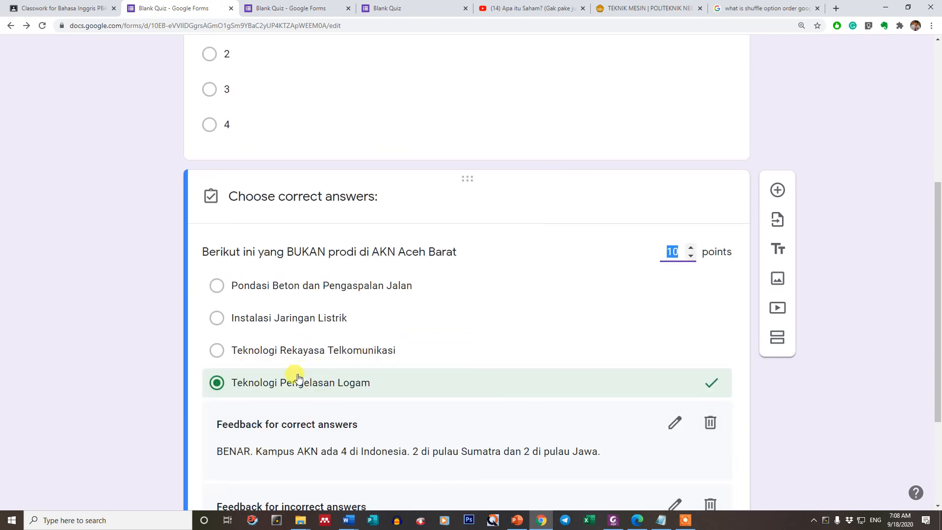
scroll(344, 338, "up", 2)
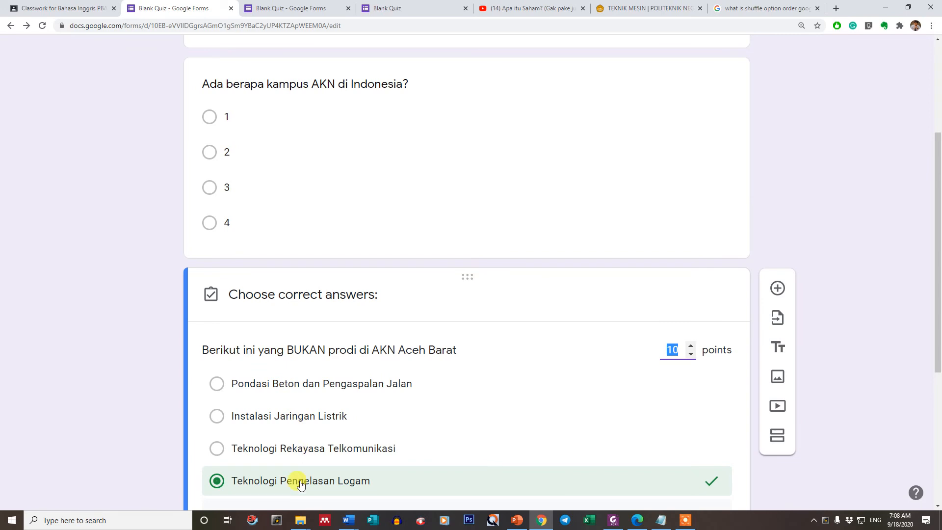
left_click(301, 448)
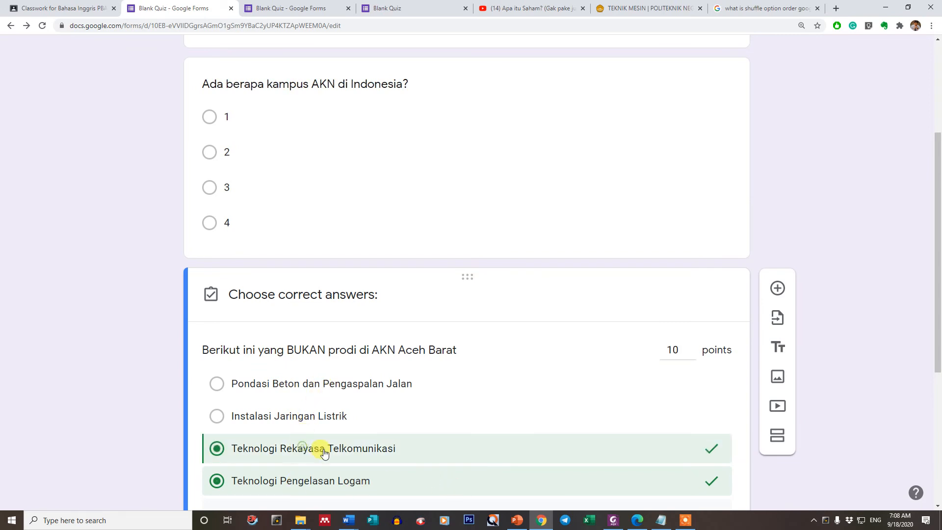
scroll(398, 460, "down", 2)
left_click(304, 387)
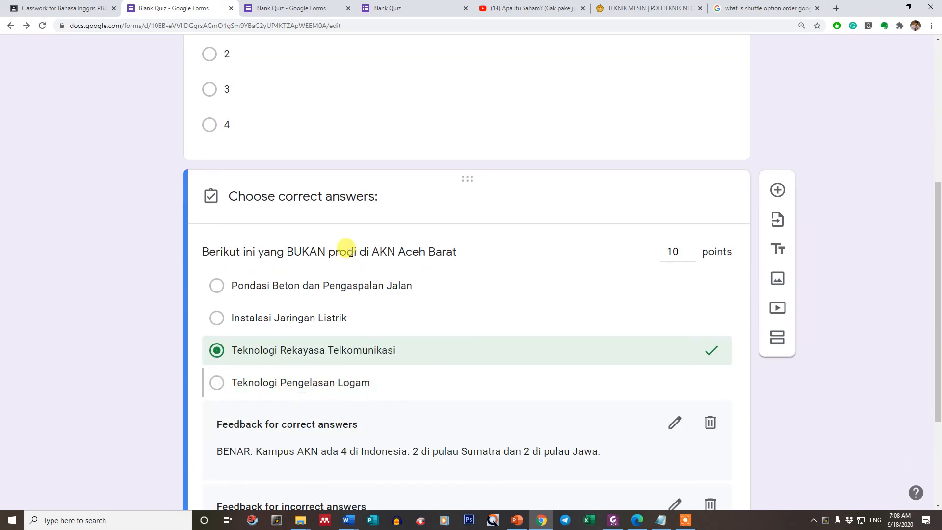
Step: Replace the second question's incorrect-answer feedback with "SALAH. Teknologi Rekayasa Komunikasi yang BUKAN jurusan di AKN Aceh Barat." copied from the other form
scroll(386, 363, "down", 2)
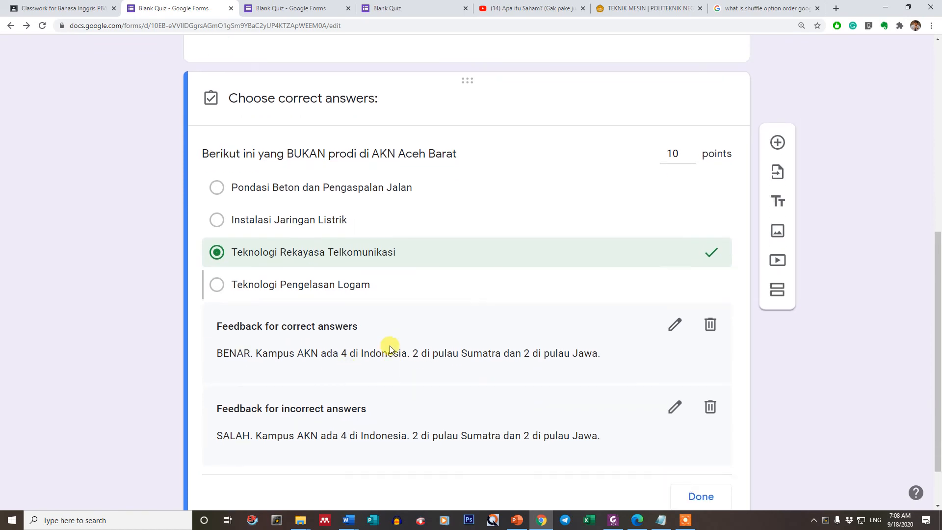
left_click(275, 9)
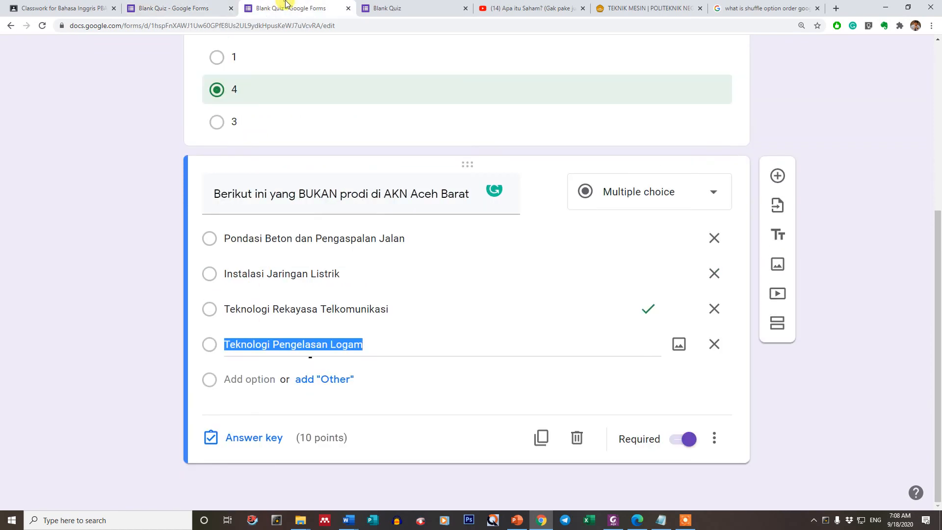
left_click(229, 441)
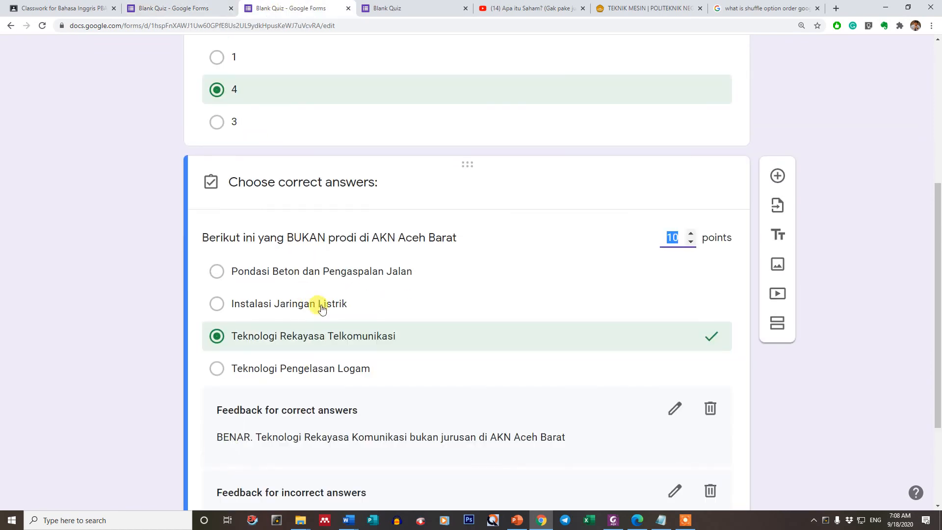
scroll(334, 353, "down", 3)
left_click_drag(571, 293, 218, 278)
left_click_drag(596, 376, 220, 376)
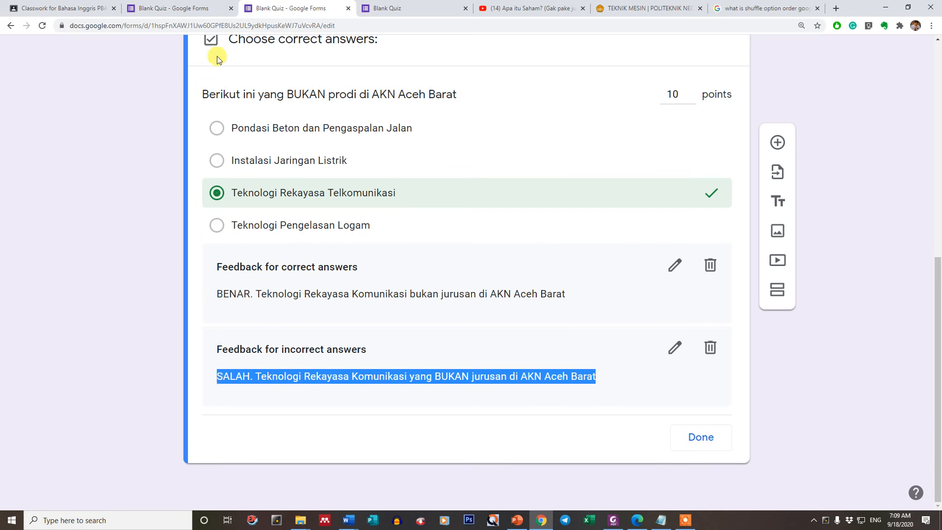
left_click(225, 9)
left_click(667, 409)
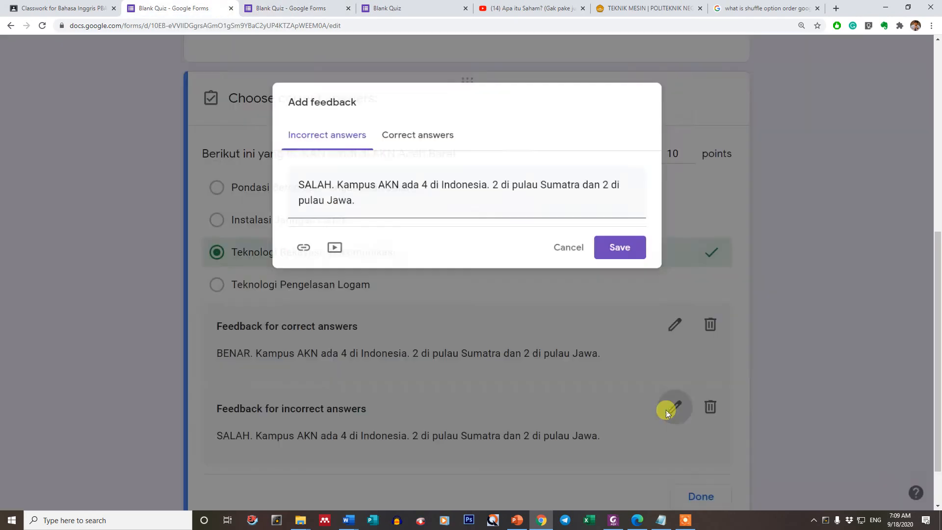
left_click(478, 190)
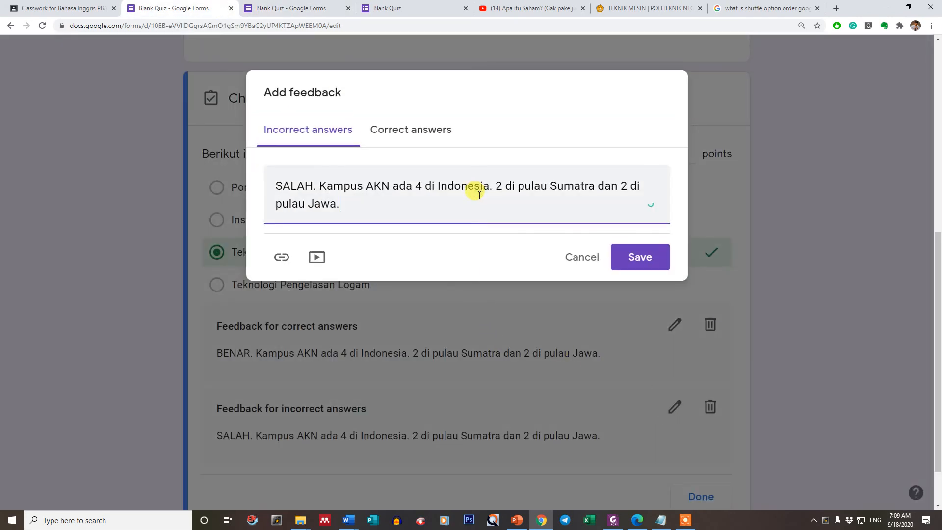
key("ctrl+a")
key("ctrl+v")
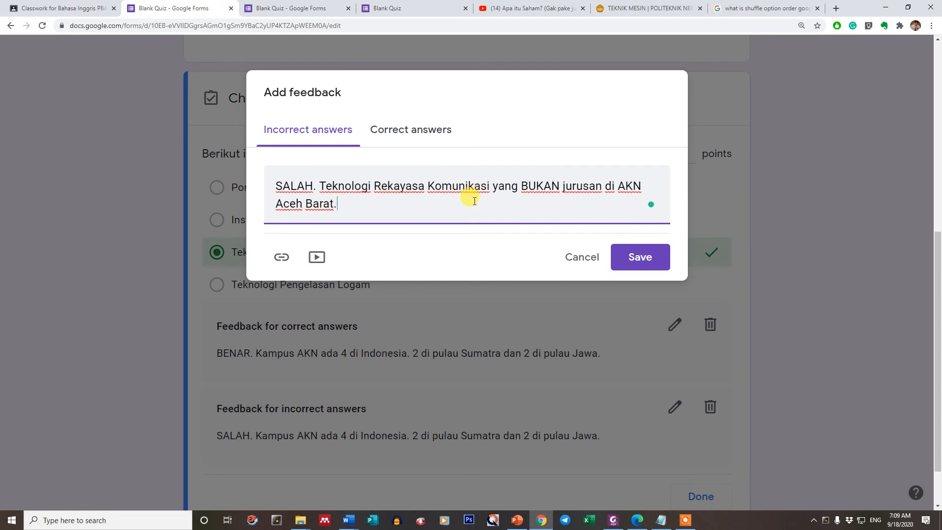
left_click(623, 265)
Step: Replace the second question's correct-answer feedback with "BENAR. Teknologi Rekayasa Komunikasi bukan jurusan di AKN Aceh Barat." copied from the other form
left_click(338, 9)
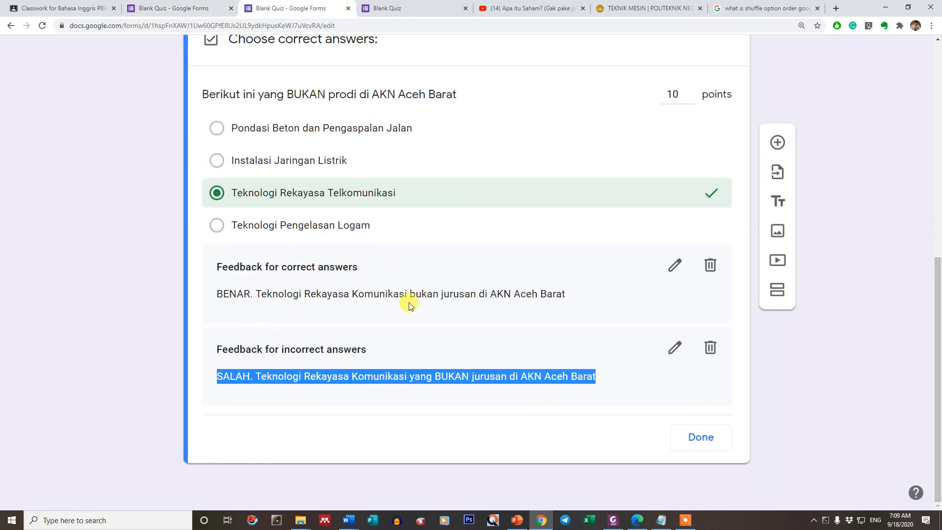
left_click(673, 266)
left_click(535, 196)
key("ctrl+a")
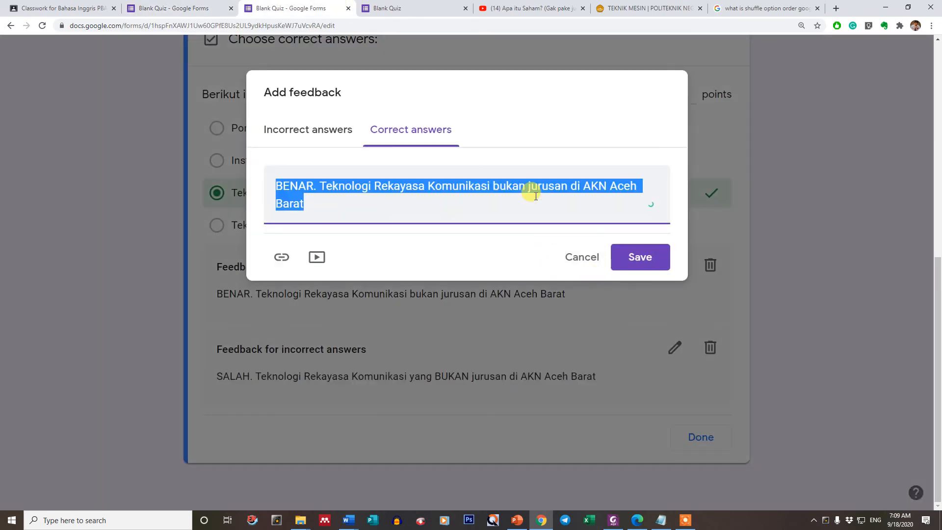
left_click(634, 257)
key("ctrl+shift+Tab")
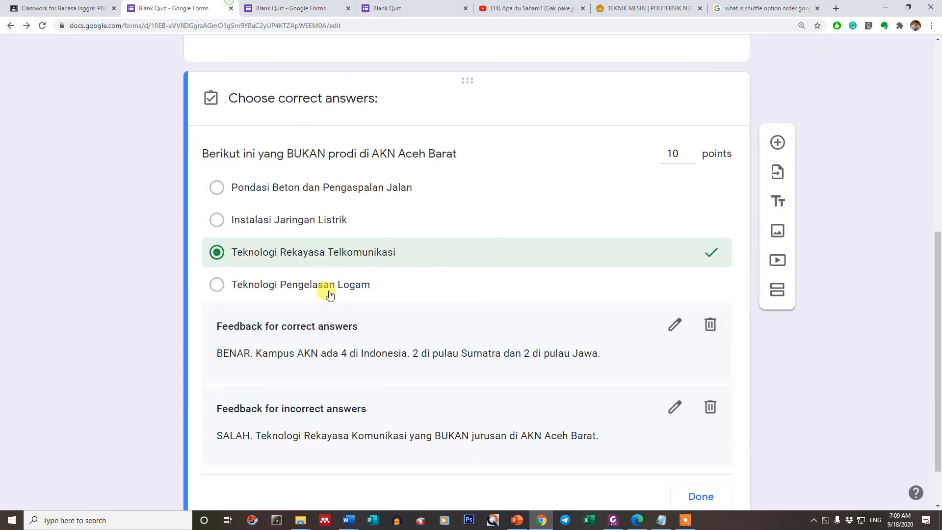
left_click(674, 325)
left_click(410, 203)
key("ctrl+a")
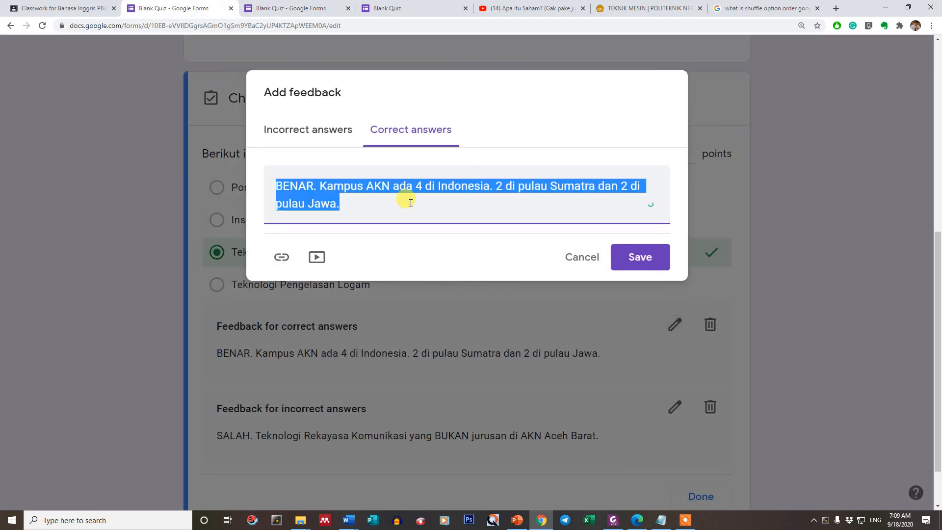
key("ctrl+v")
type(".")
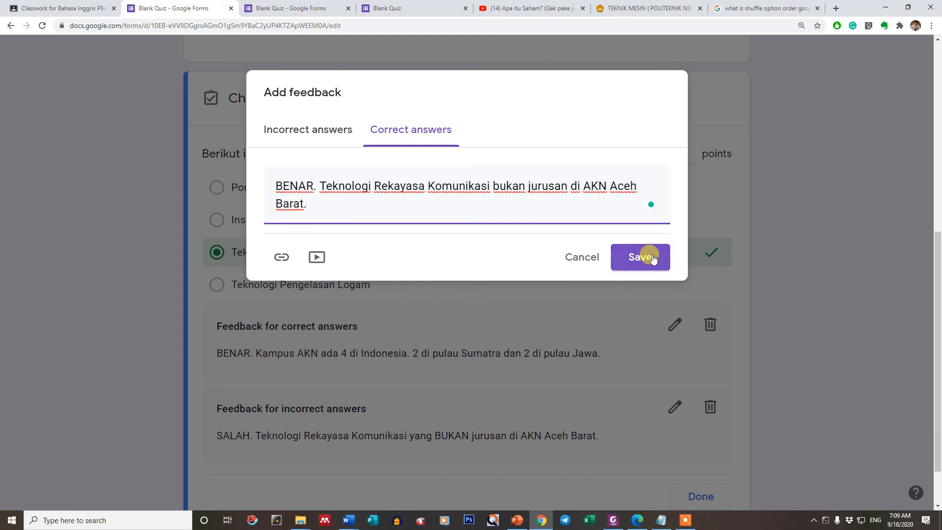
left_click(641, 256)
Step: Review and close the second question's answer key, and check the question's shuffle option order setting
scroll(449, 349, "down", 2)
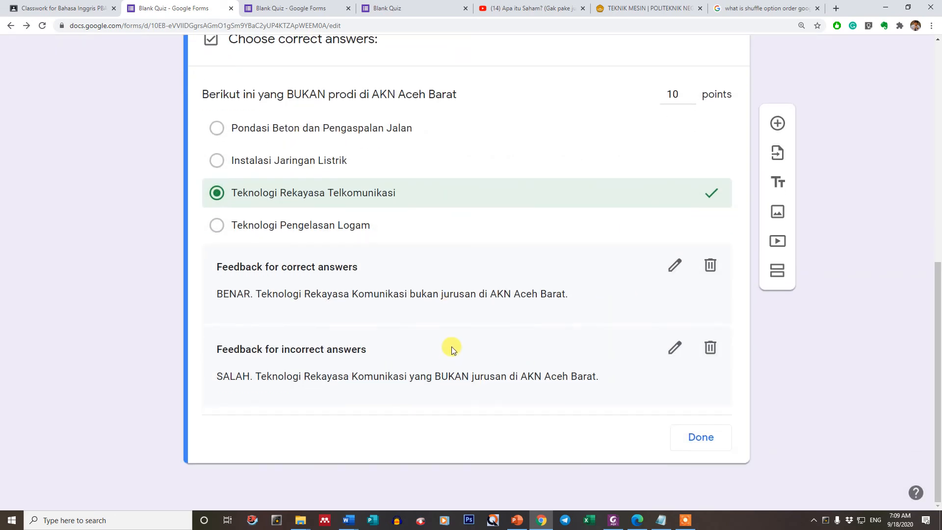
scroll(510, 369, "up", 2)
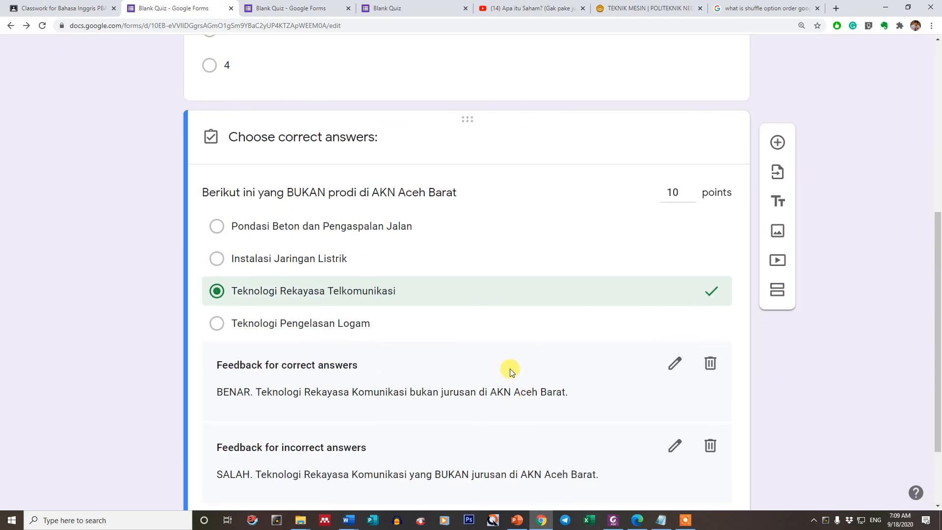
scroll(511, 369, "down", 2)
left_click(684, 444)
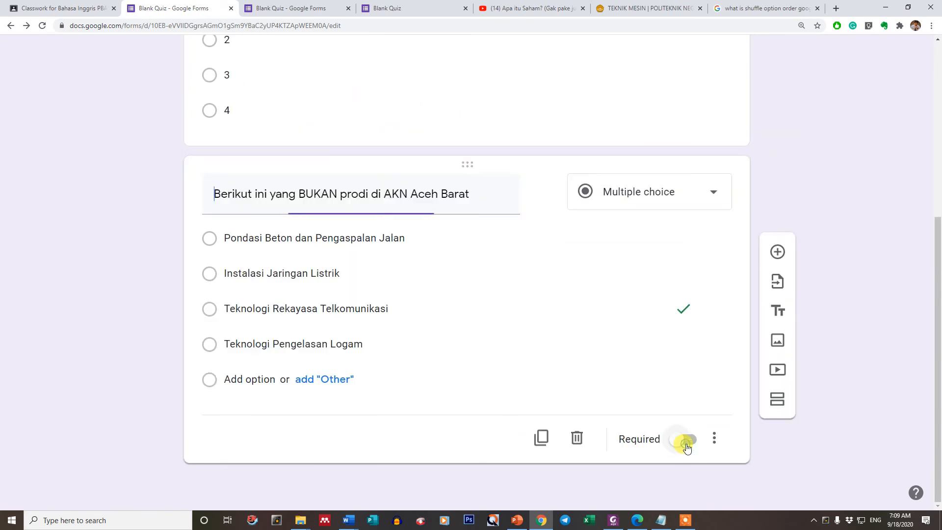
left_click(714, 438)
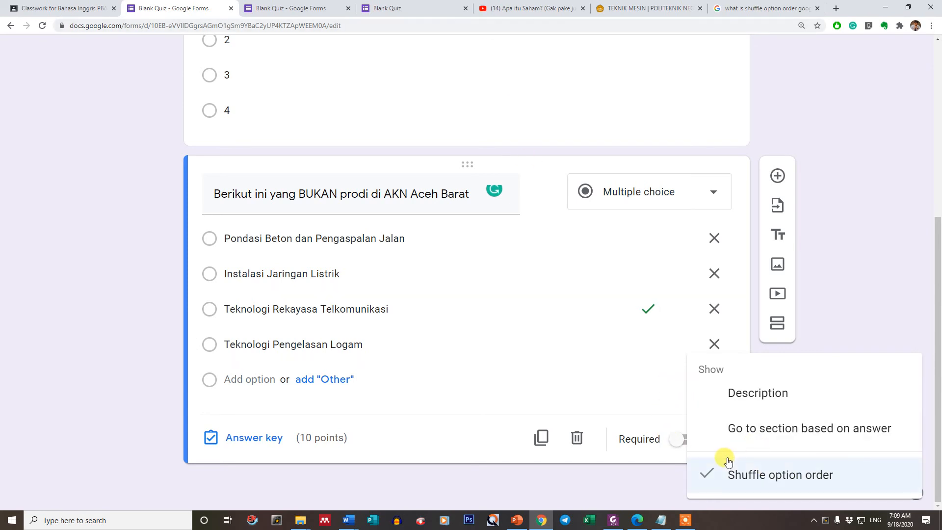
left_click(826, 253)
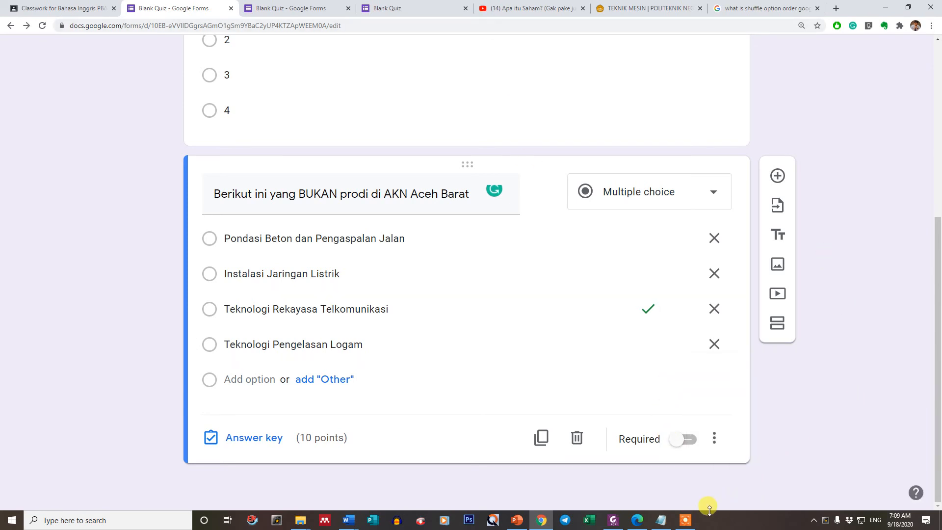
left_click(692, 524)
mouse_move(695, 525)
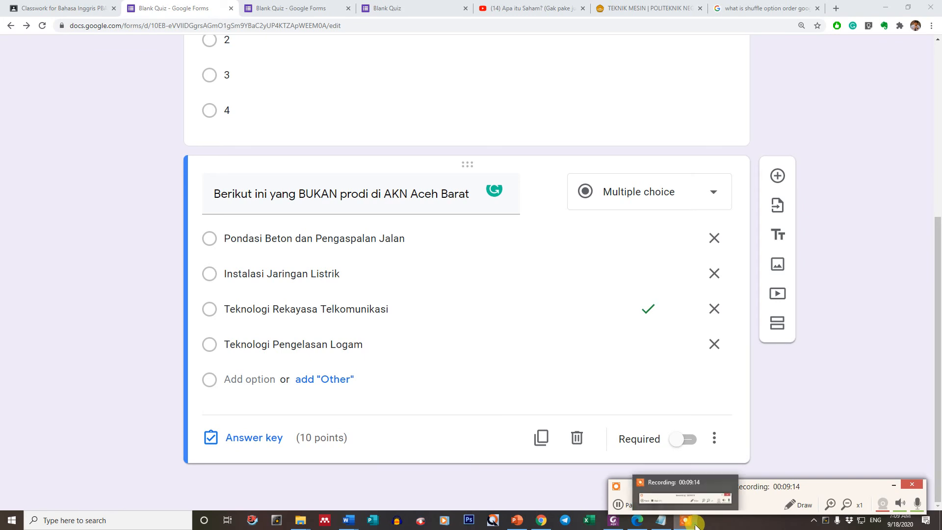
left_click(843, 390)
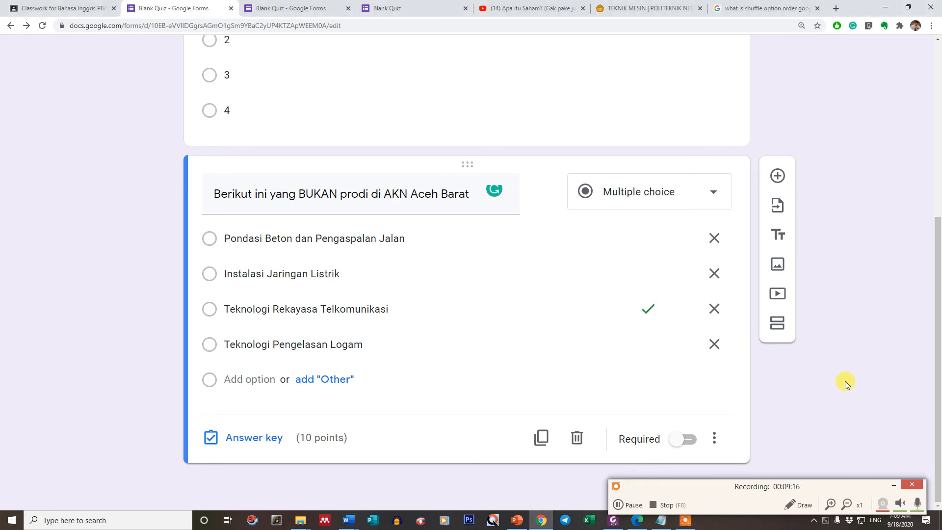
Step: Set the form description to "Soal quiz ini merujuk kepada materi Ordikmaru yang disampaikan oleh semua pemateri di Orientasi Pengenalan Kehidupan Kampus AKN Aceh Barat."
left_click_drag(938, 319, 938, 162)
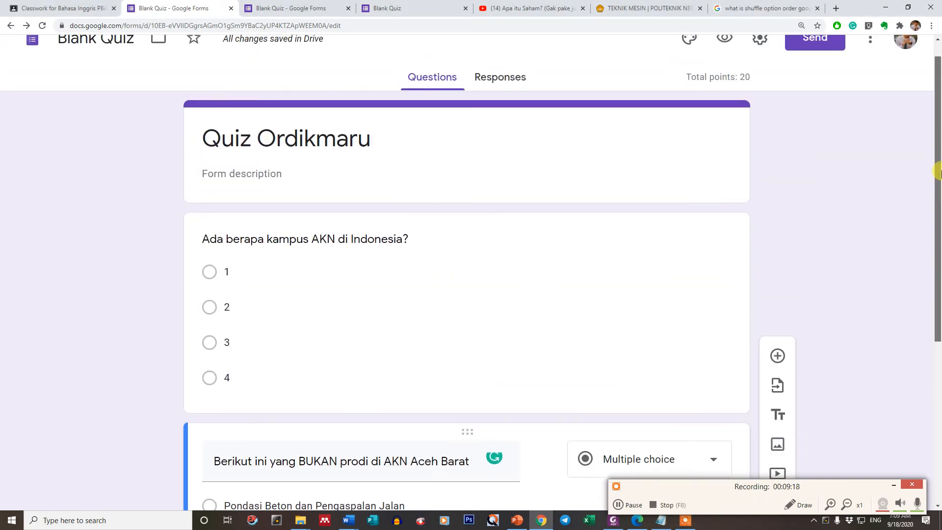
left_click(220, 167)
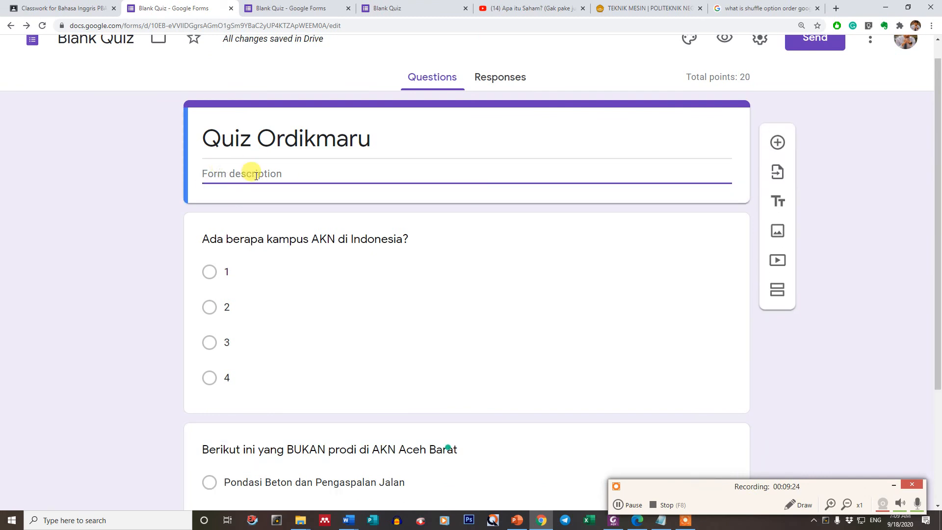
type("Soal qui")
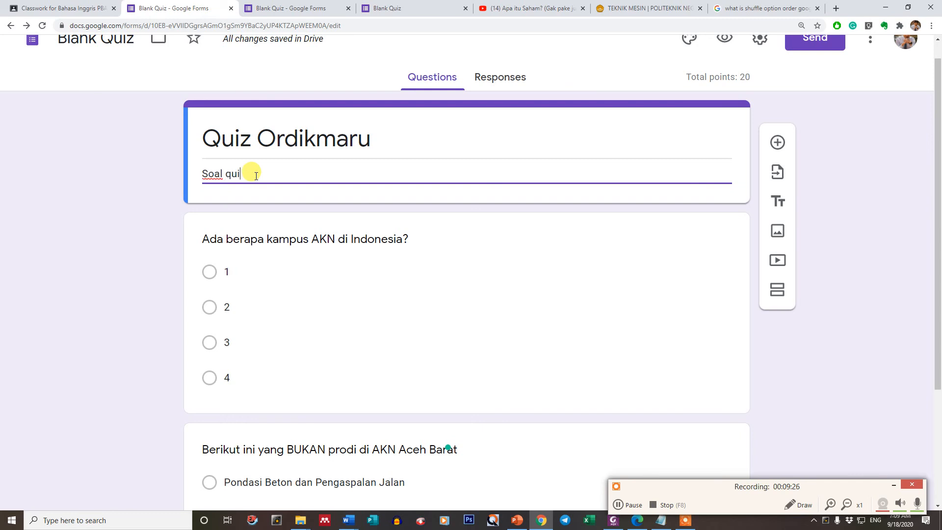
type("z ini adalah")
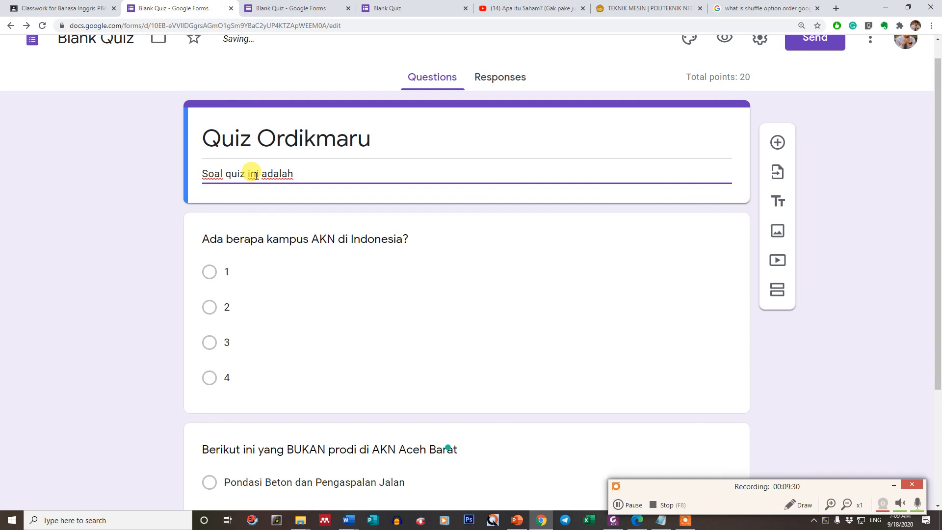
key("BackSpace")
key("BackSpace")
key("BackSpace")
key("BackSpace")
key("BackSpace")
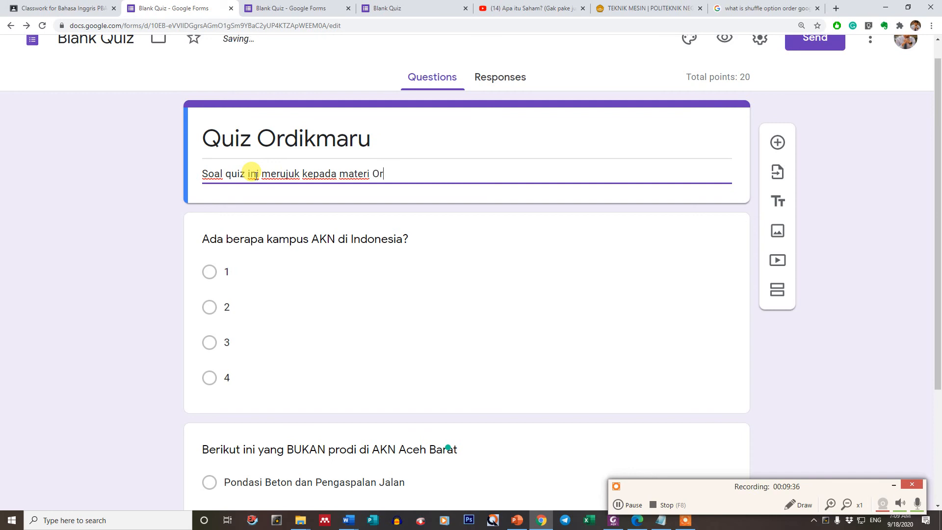
type("dikmaru yang d")
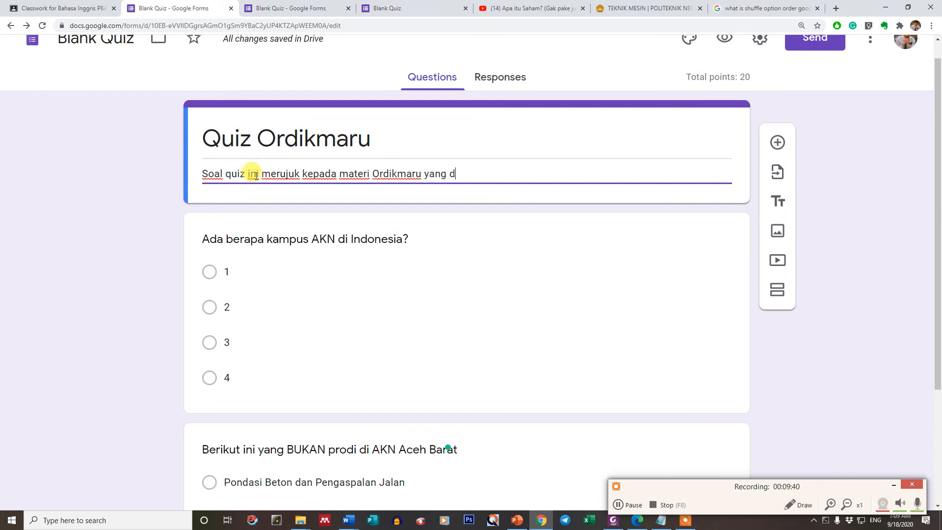
type("isampaika")
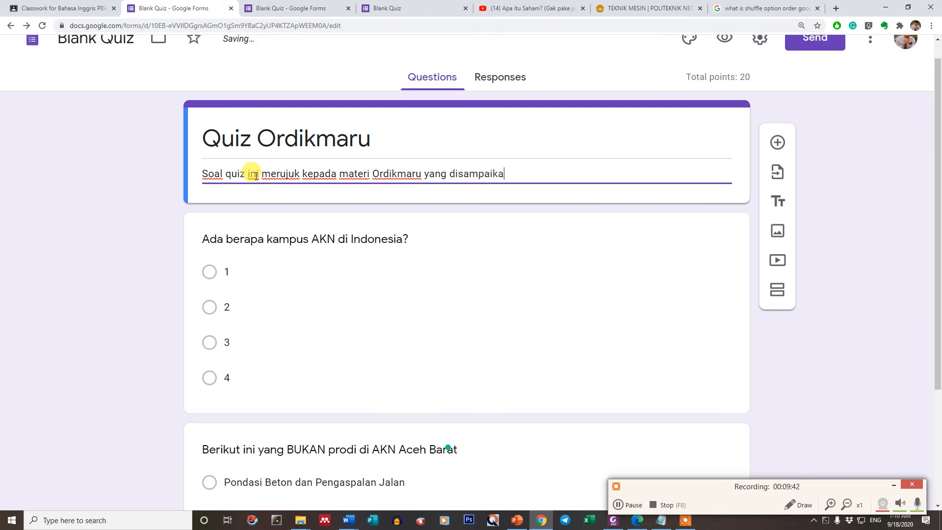
type("n oleh semua ")
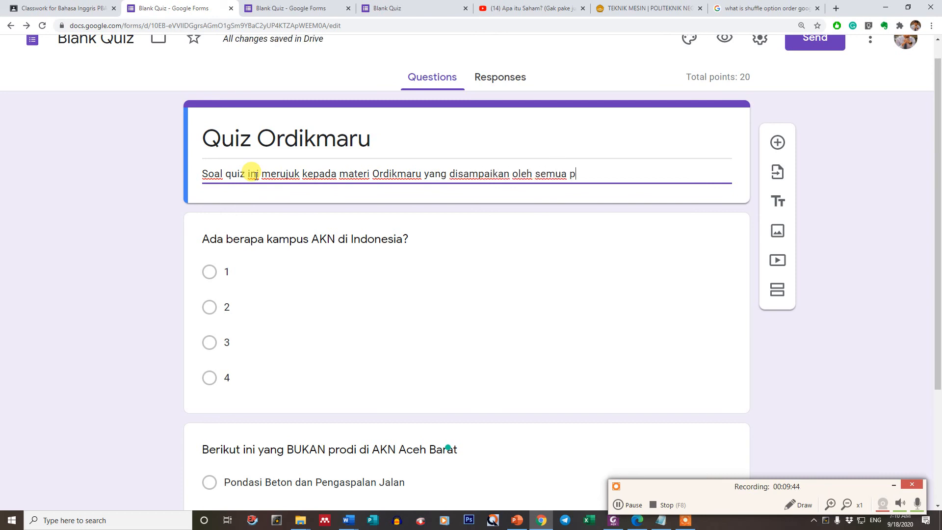
type("pemateri di ")
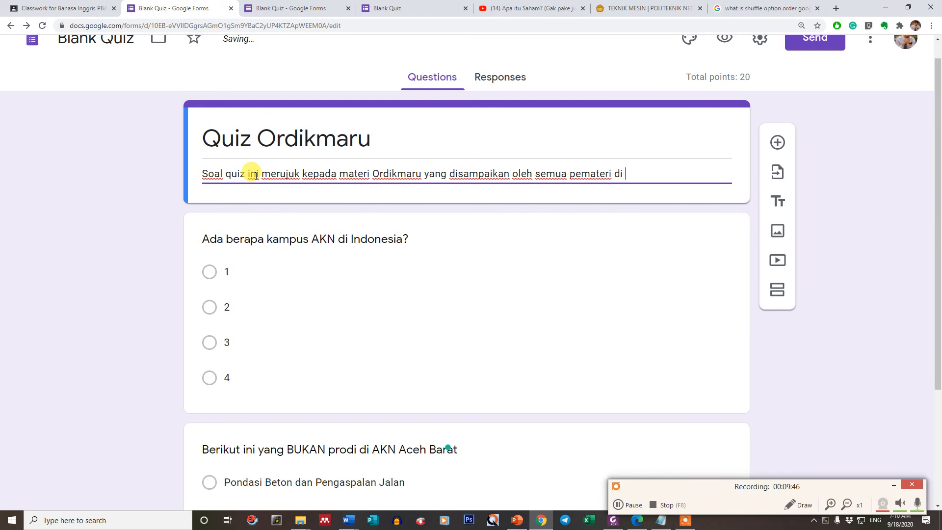
type("Orientasi Pengen")
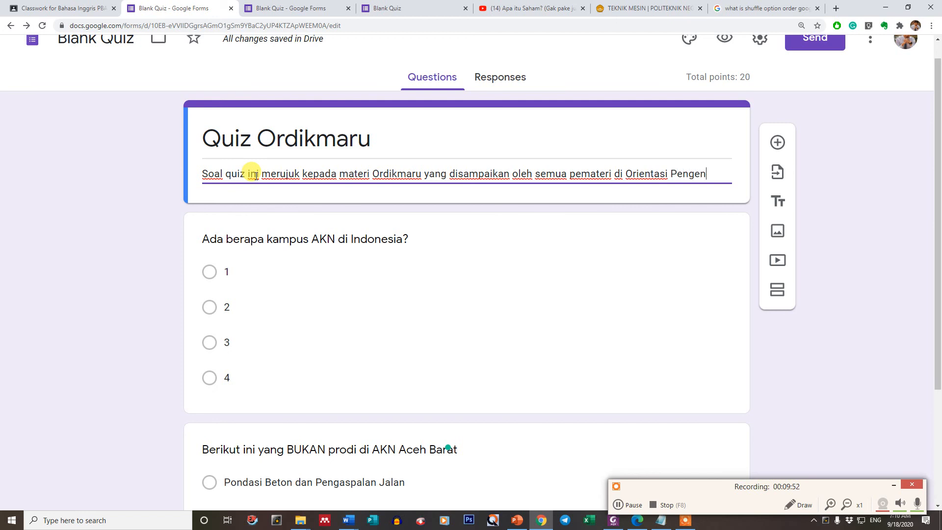
type("alan Ke")
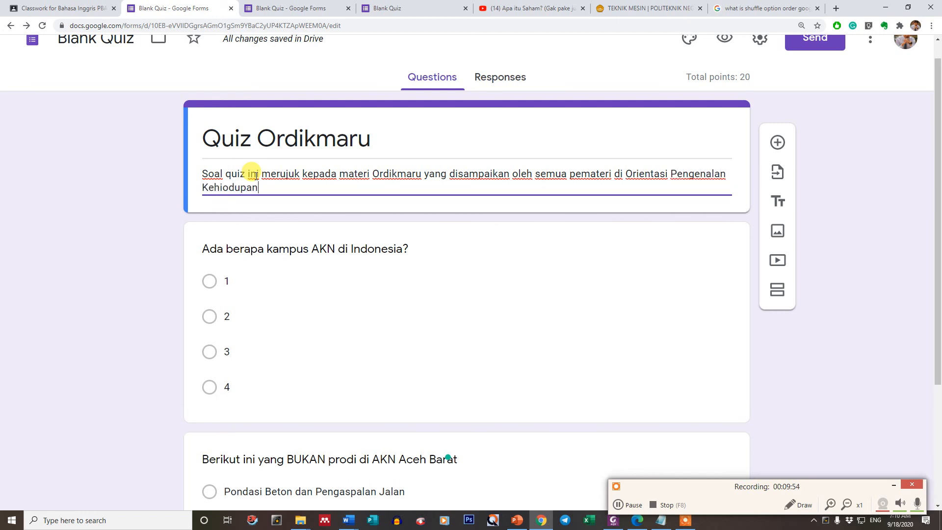
type("hid")
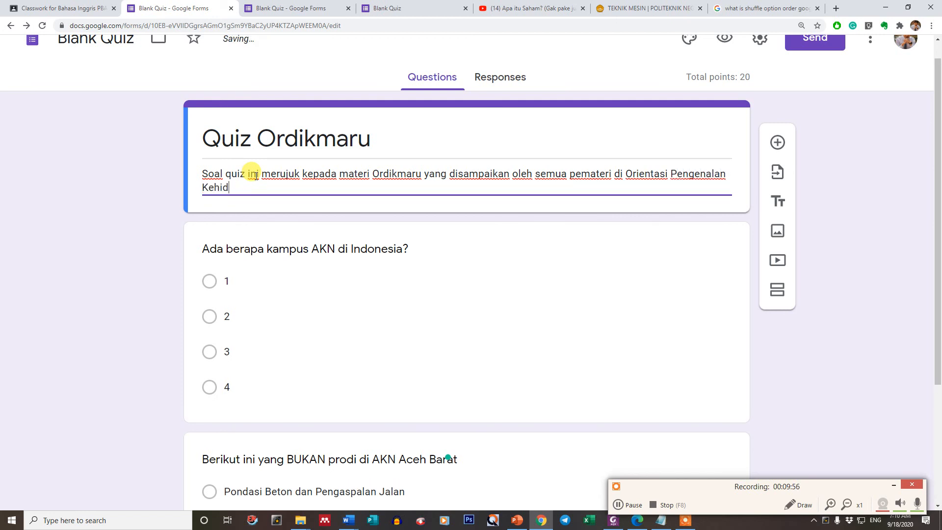
type("upan Kampus ")
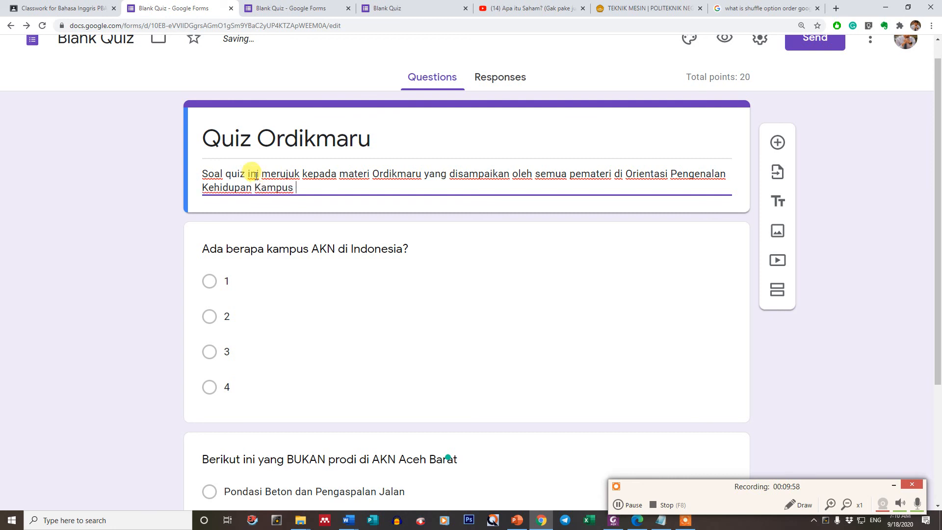
type("AKN Aceh Barat.")
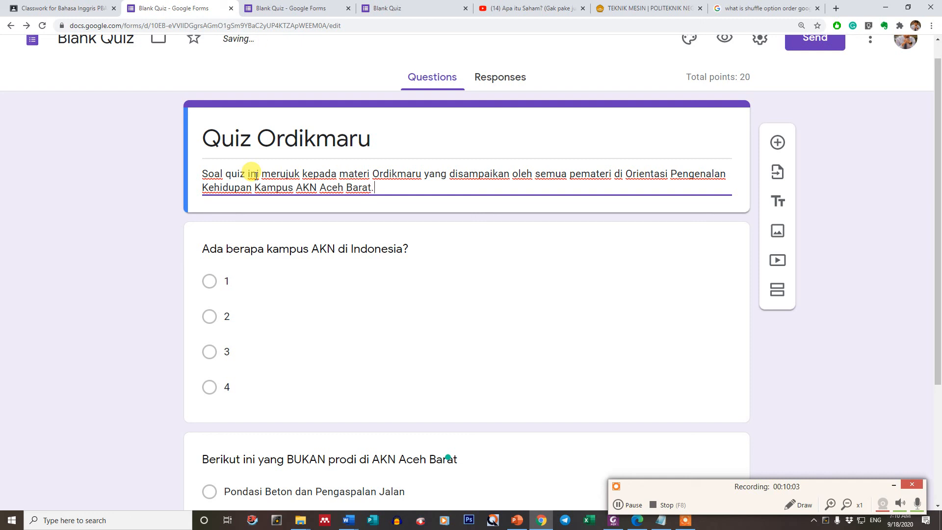
left_click(765, 347)
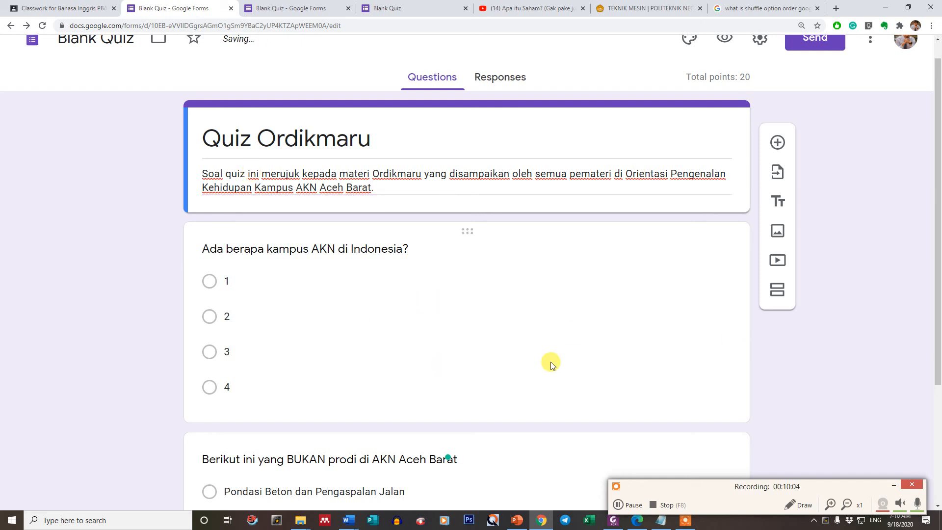
Step: Add a new question directly after the form's title section and set its type to Short answer
scroll(544, 328, "down", 2)
scroll(543, 327, "down", 1)
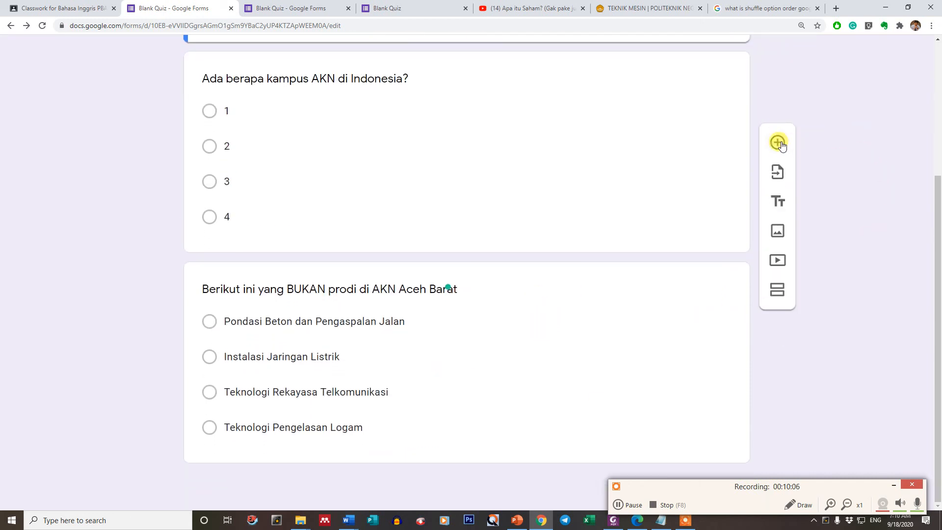
left_click(778, 143)
scroll(515, 294, "up", 3)
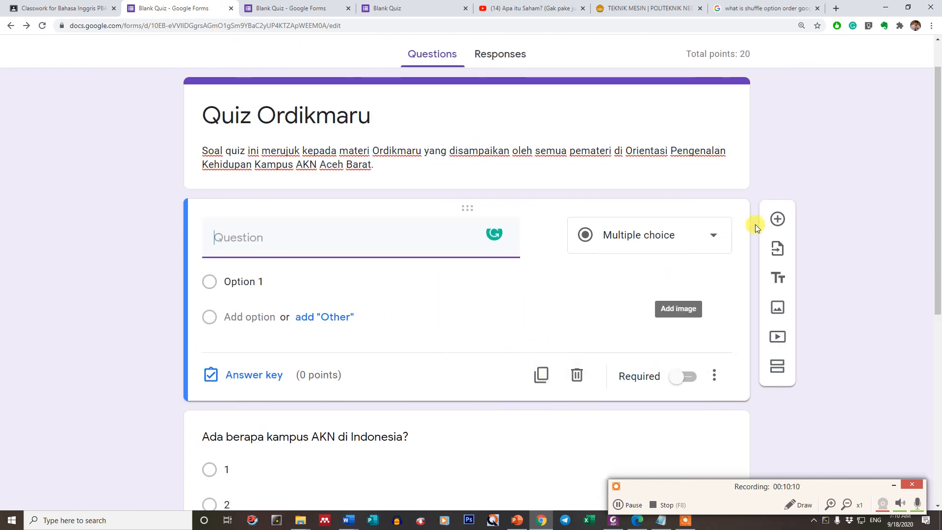
left_click(709, 244)
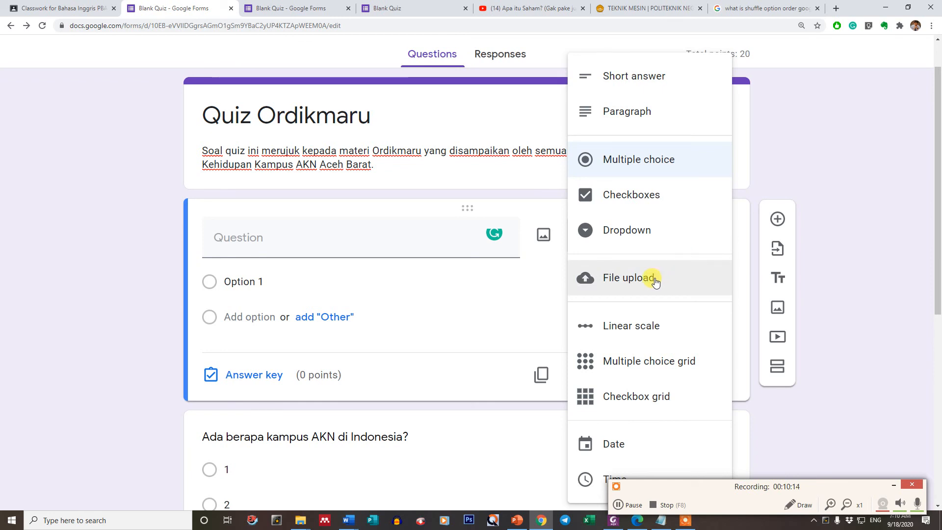
left_click(635, 75)
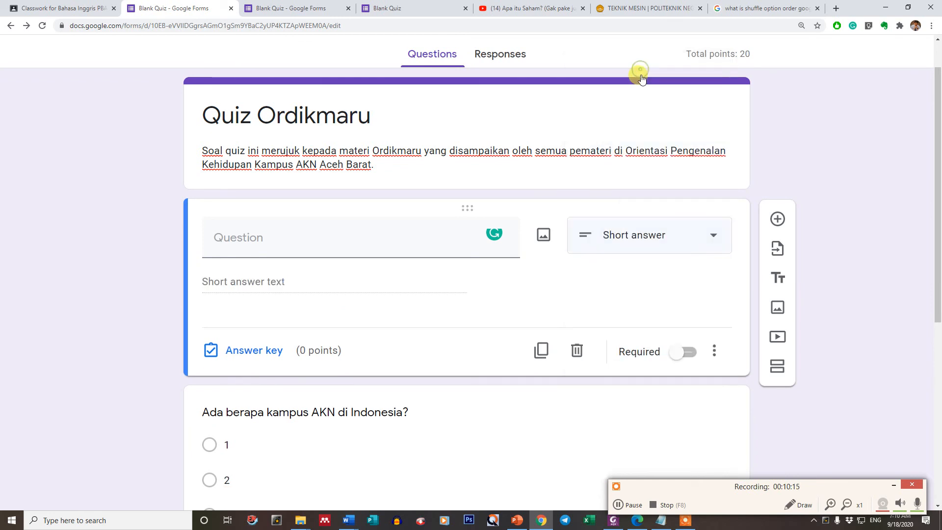
Step: Try adding two correct answers in the short answer question's answer key, remove both, and close the answer key
left_click(267, 354)
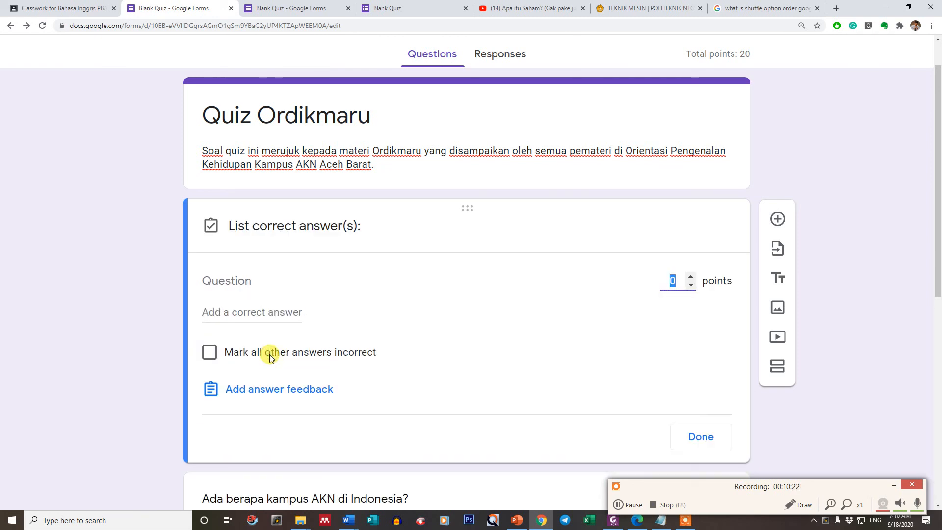
left_click(232, 314)
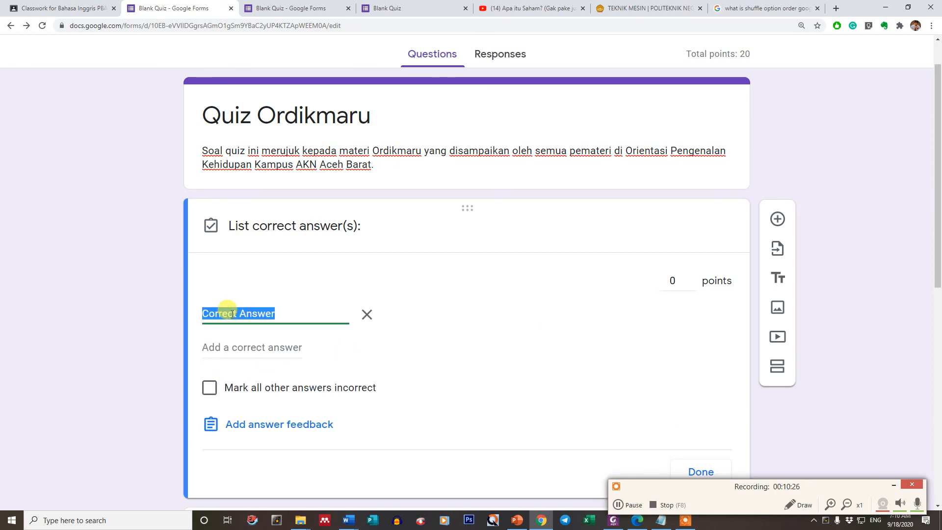
left_click(250, 347)
scroll(417, 295, "down", 2)
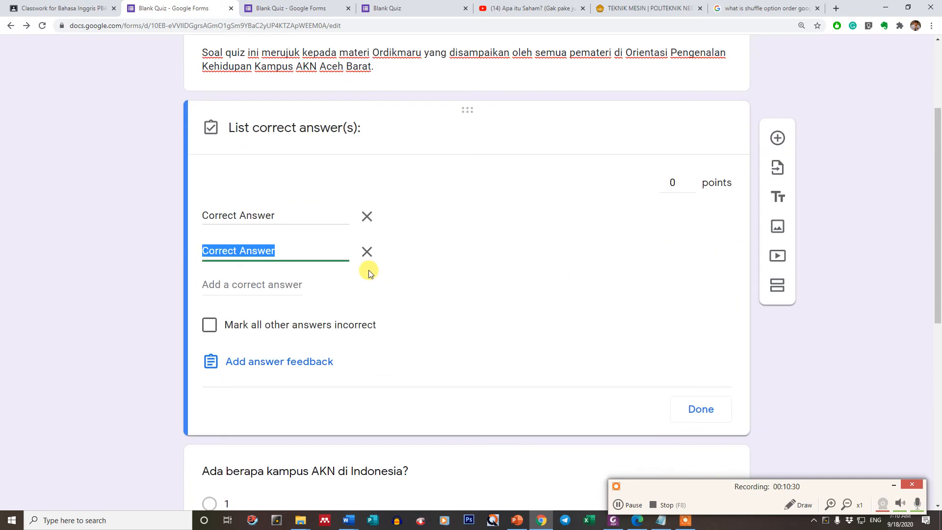
left_click(367, 251)
left_click(367, 217)
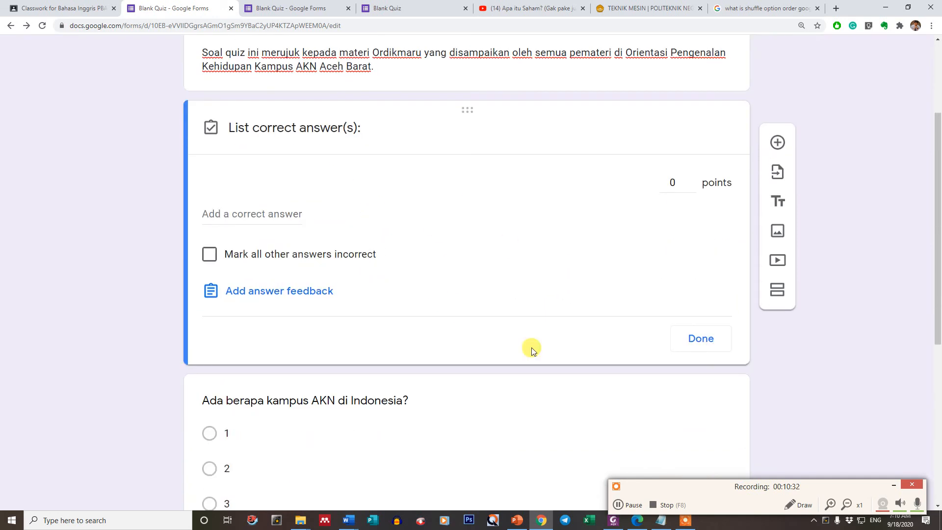
left_click(700, 340)
Step: Delete the empty short answer question from the quiz
scroll(375, 337, "down", 1)
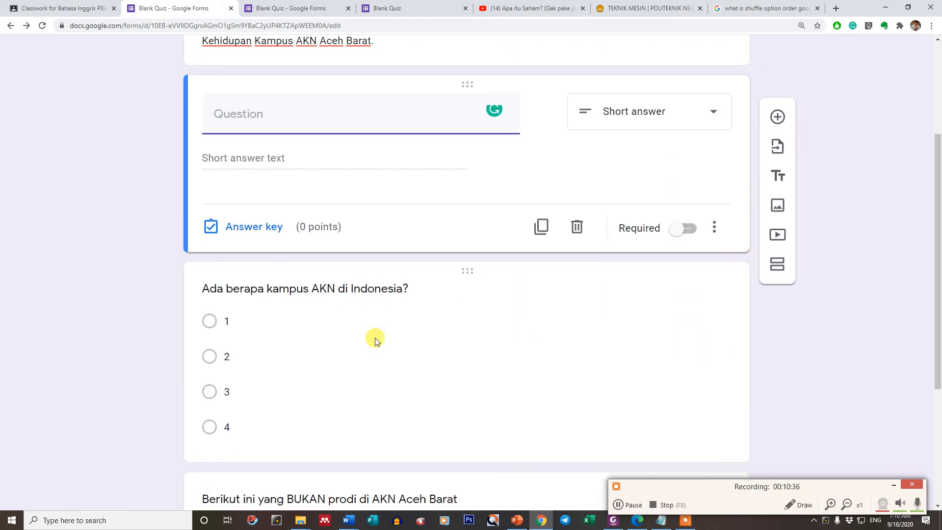
scroll(375, 338, "down", 4)
scroll(378, 332, "up", 8)
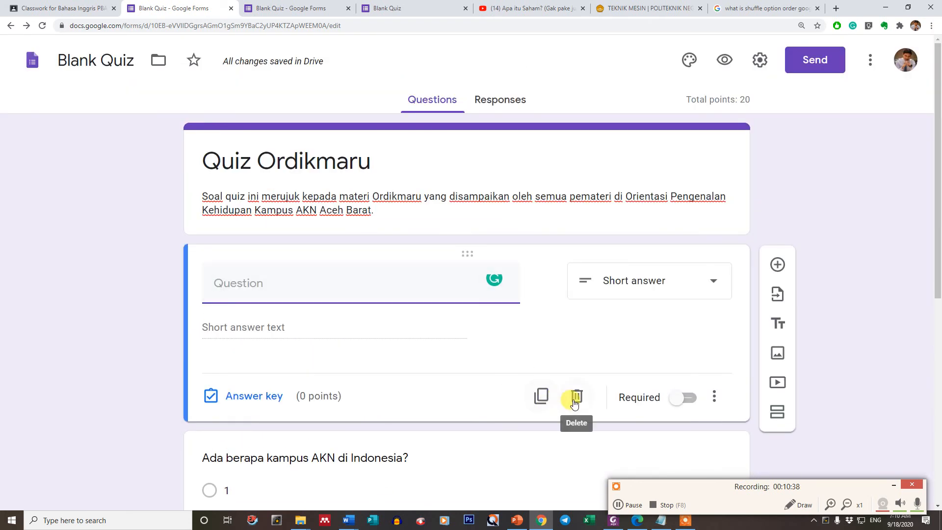
left_click(575, 398)
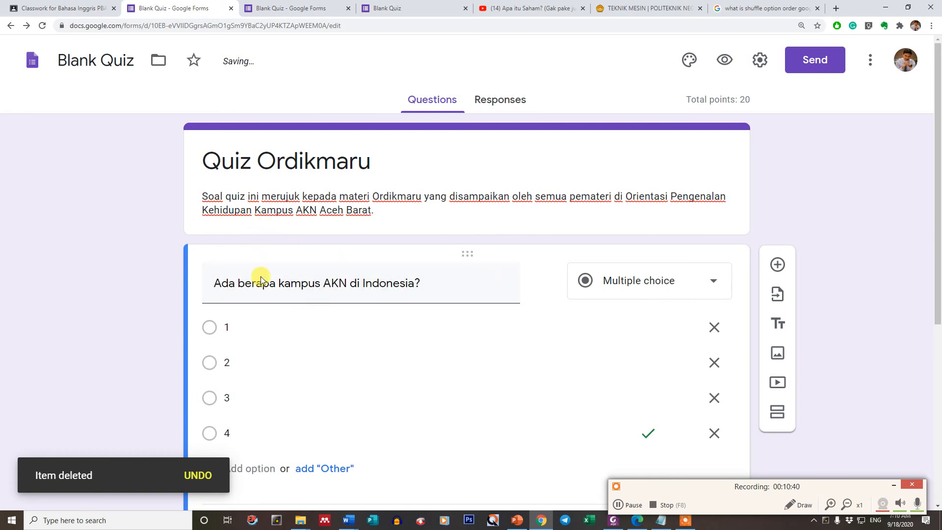
Step: Open the question "Berikut ini yang BUKAN prodi di AKN Aceh Barat" for editing
scroll(633, 288, "down", 3)
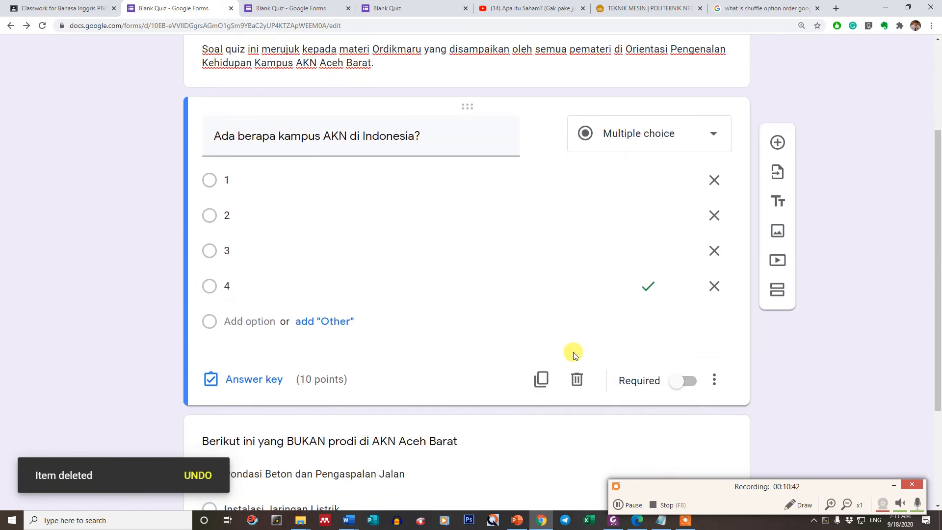
scroll(574, 354, "down", 3)
left_click(536, 270)
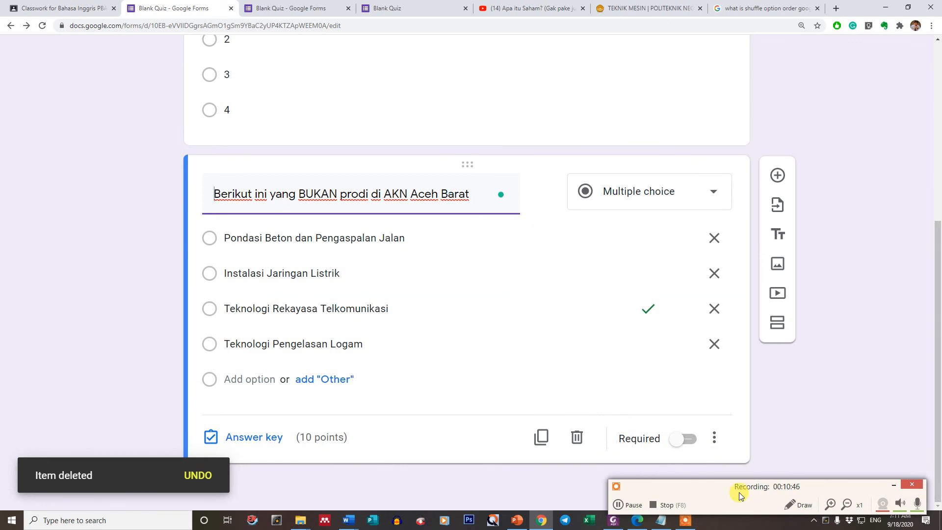
left_click_drag(736, 487, 683, 388)
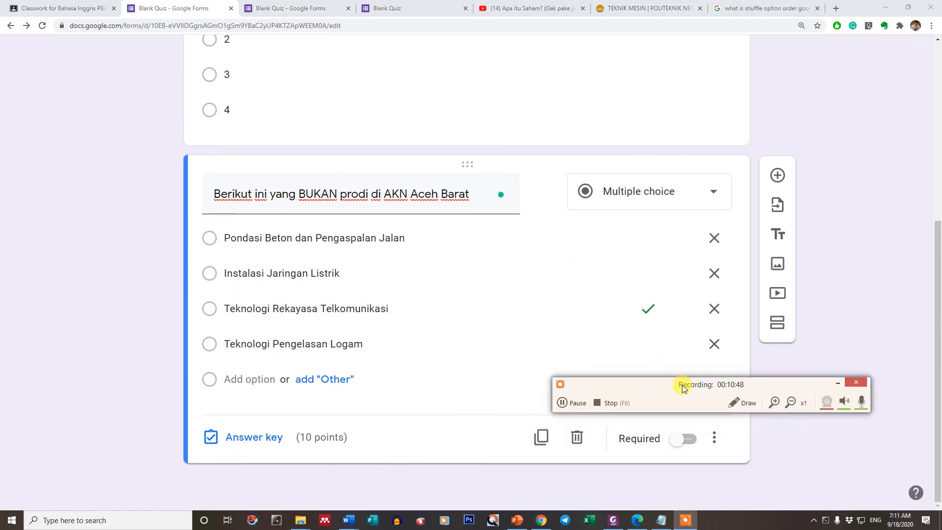